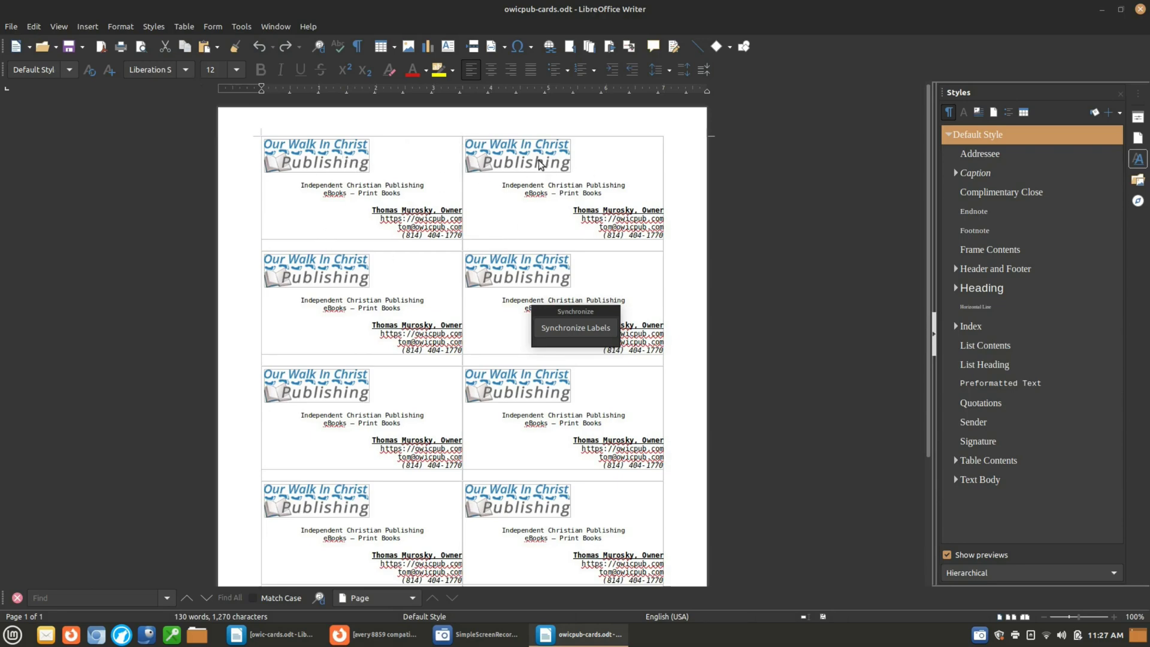
# Export the logo image of the first card to the Desktop as a PNG named owicpub-logo, with the default PNG options
pyautogui.scroll(1, 527, 148)
pyautogui.scroll(4, 522, 159)
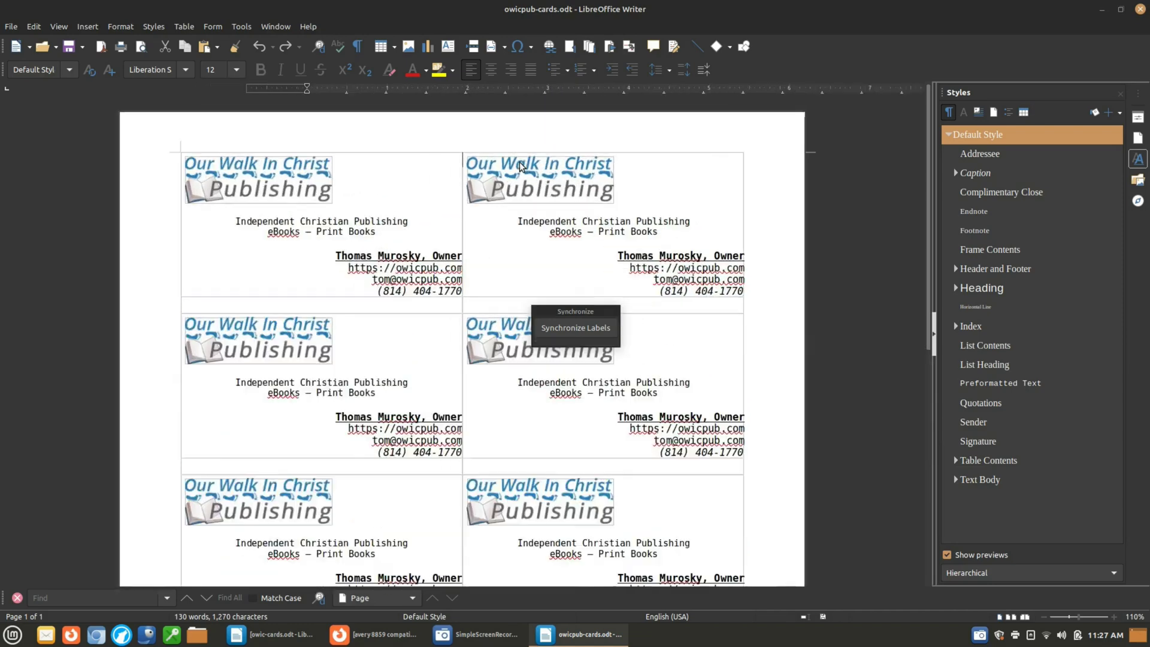
pyautogui.scroll(-4, 565, 213)
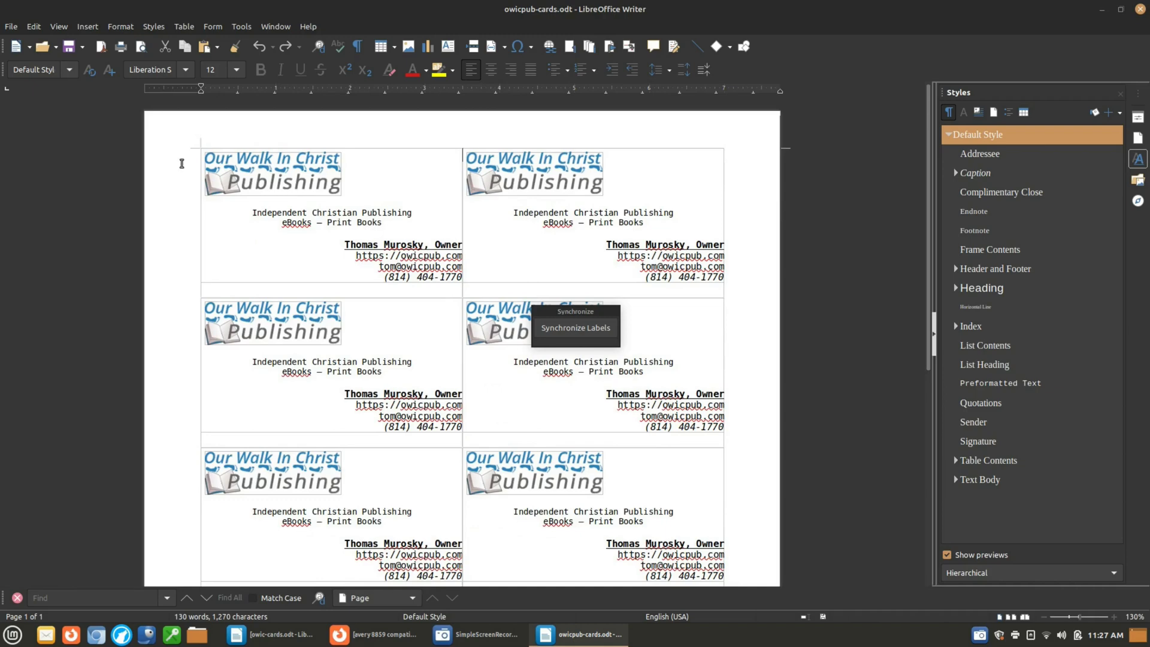
pyautogui.click(289, 177)
pyautogui.rightClick(289, 177)
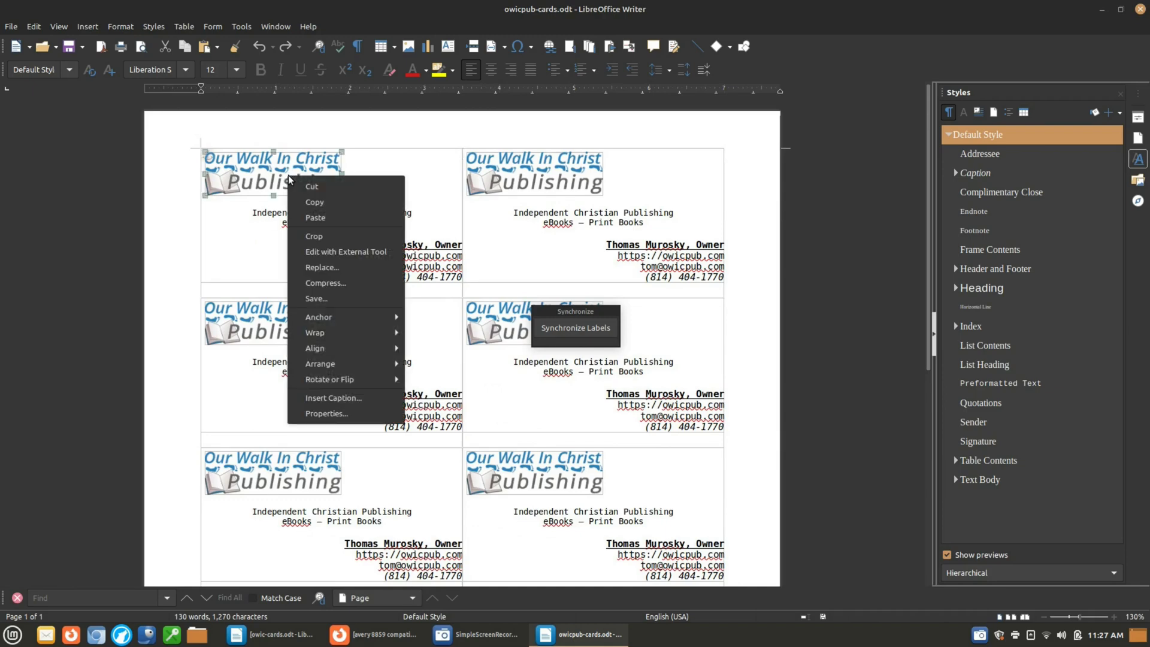
pyautogui.click(352, 297)
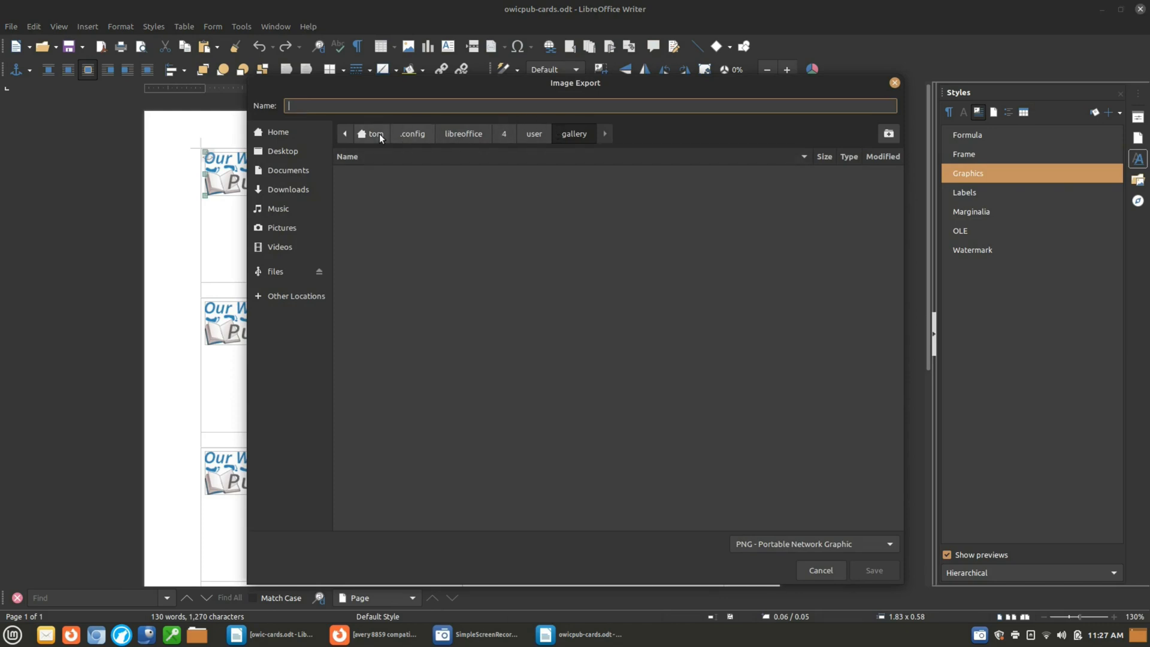
pyautogui.click(282, 149)
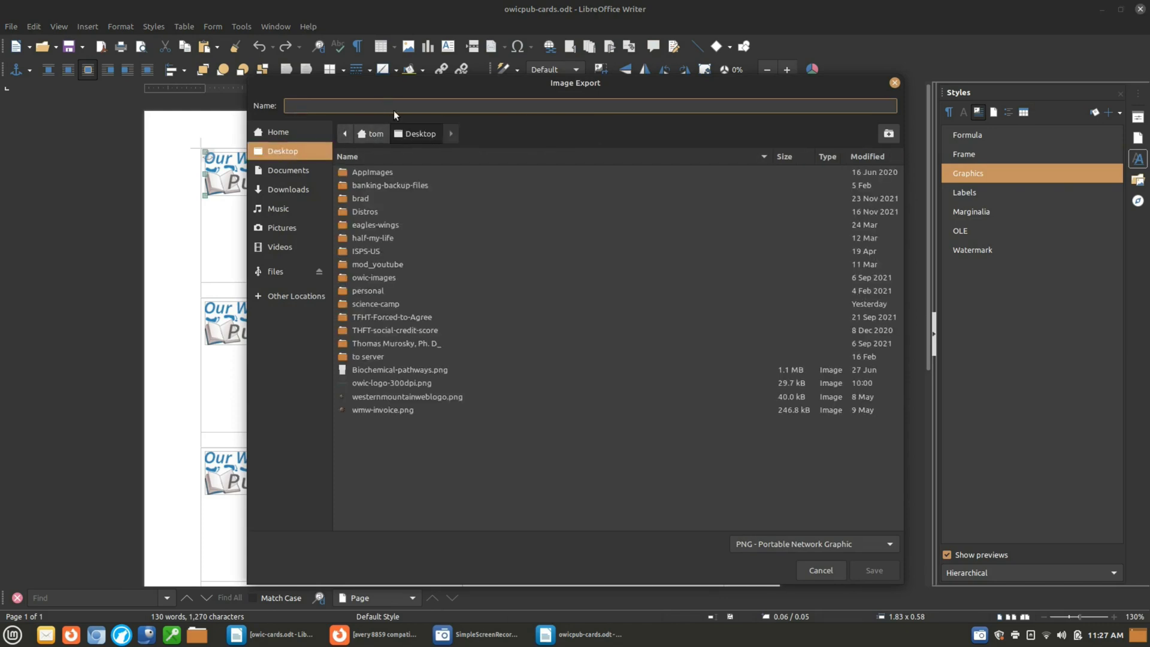
pyautogui.write('owicpub-logo')
pyautogui.press('Return')
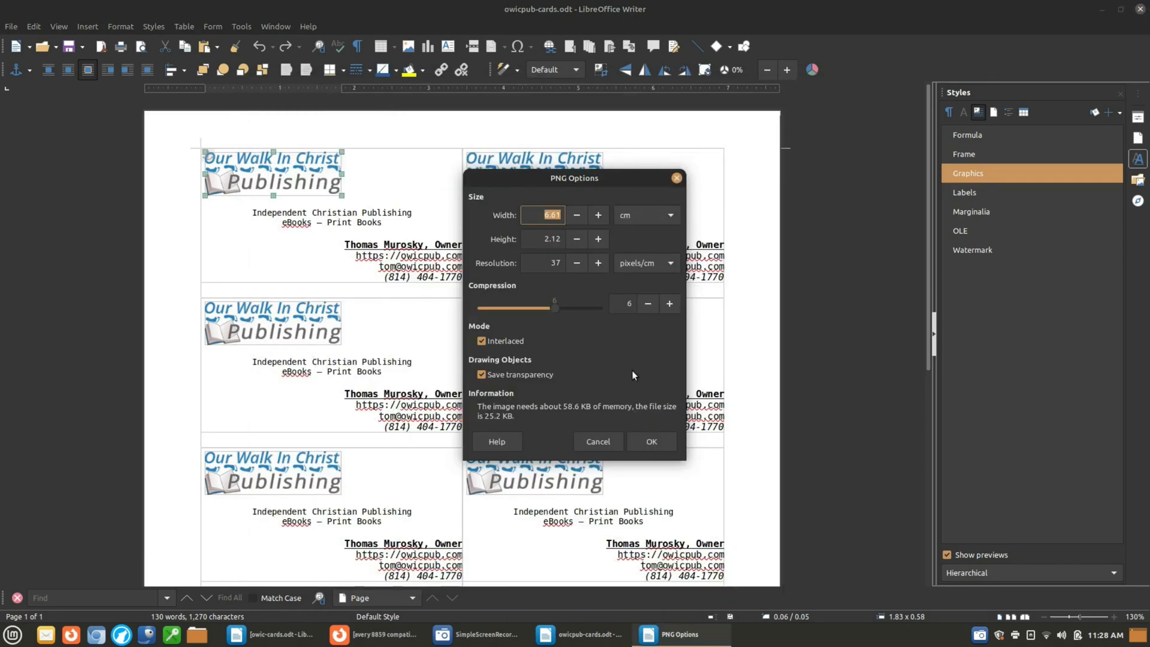
pyautogui.click(652, 441)
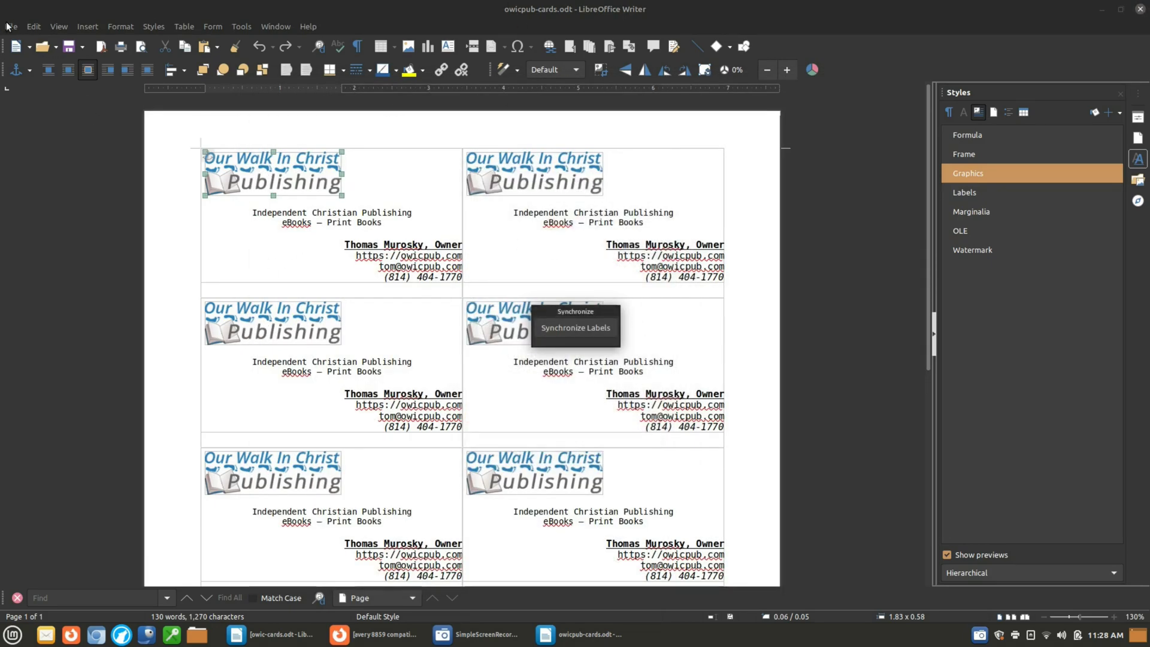
# Create a new business cards document with the existing user format and synchronized contents, and move the Synchronize Labels window off the page
pyautogui.click(10, 27)
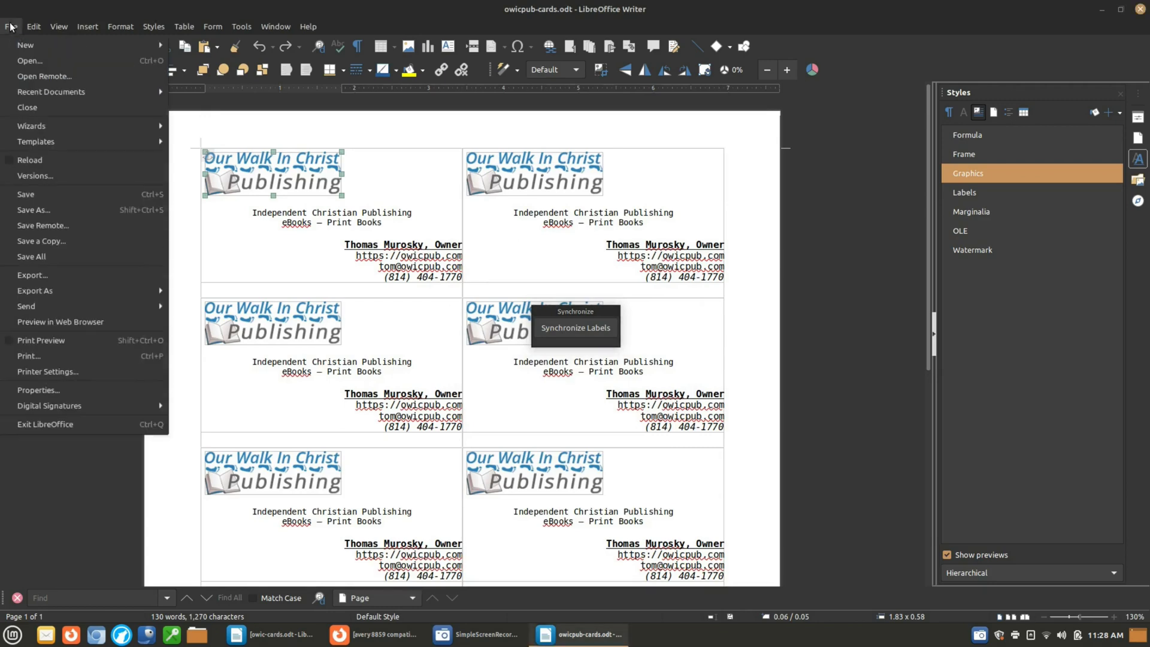
pyautogui.moveTo(142, 45)
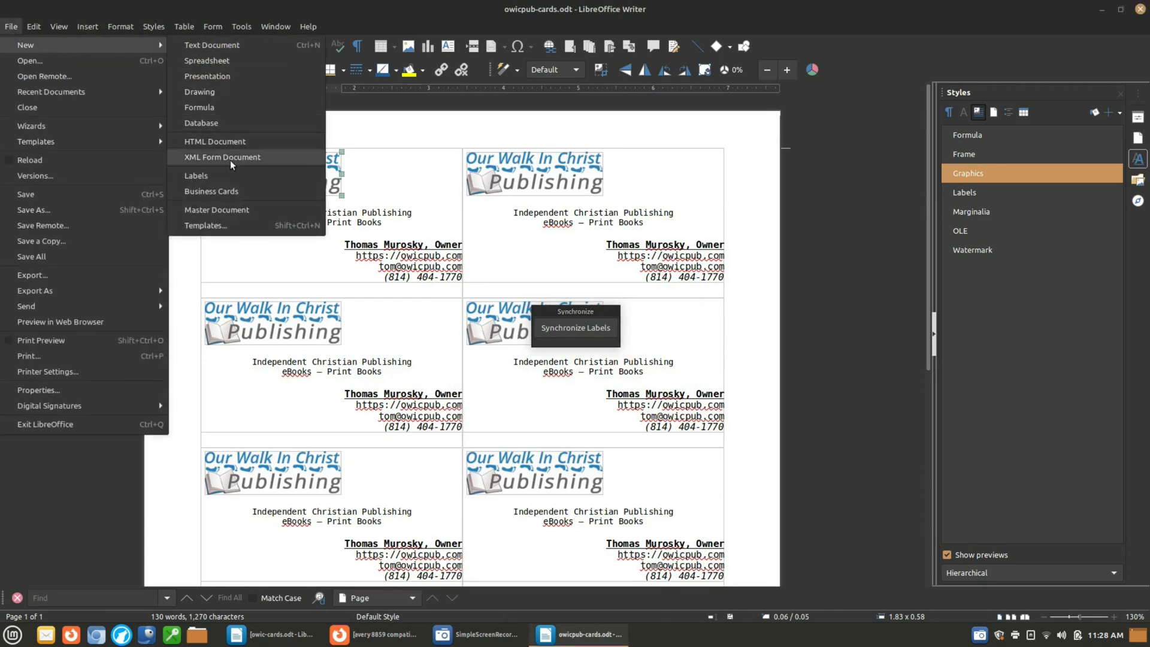
pyautogui.click(222, 190)
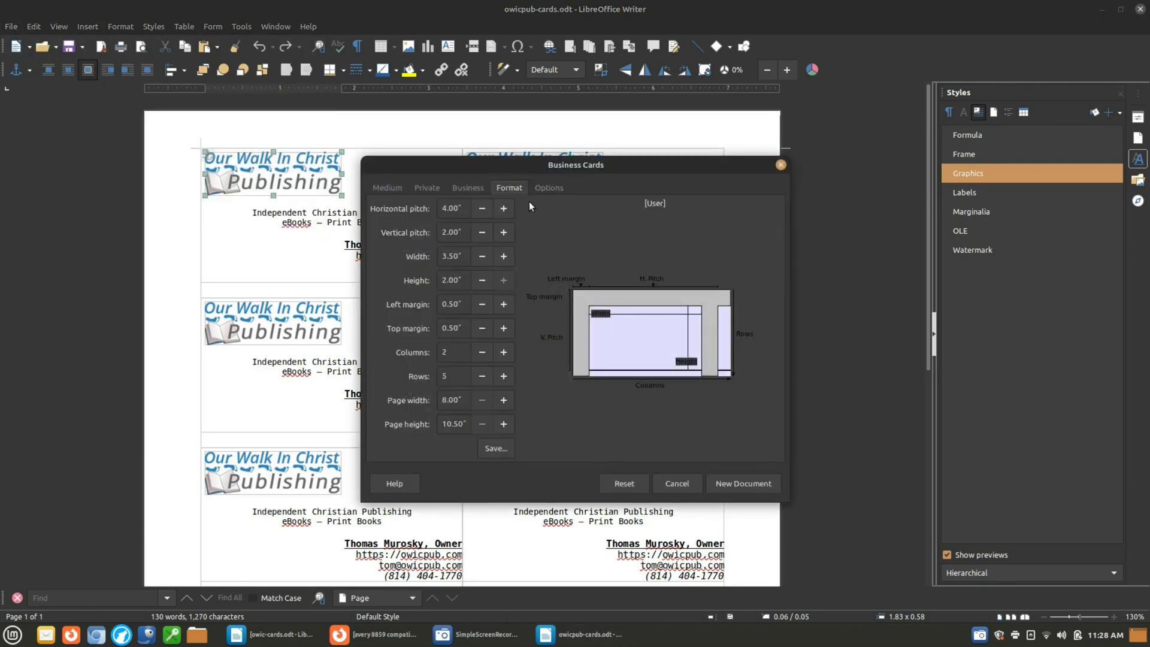
pyautogui.click(400, 188)
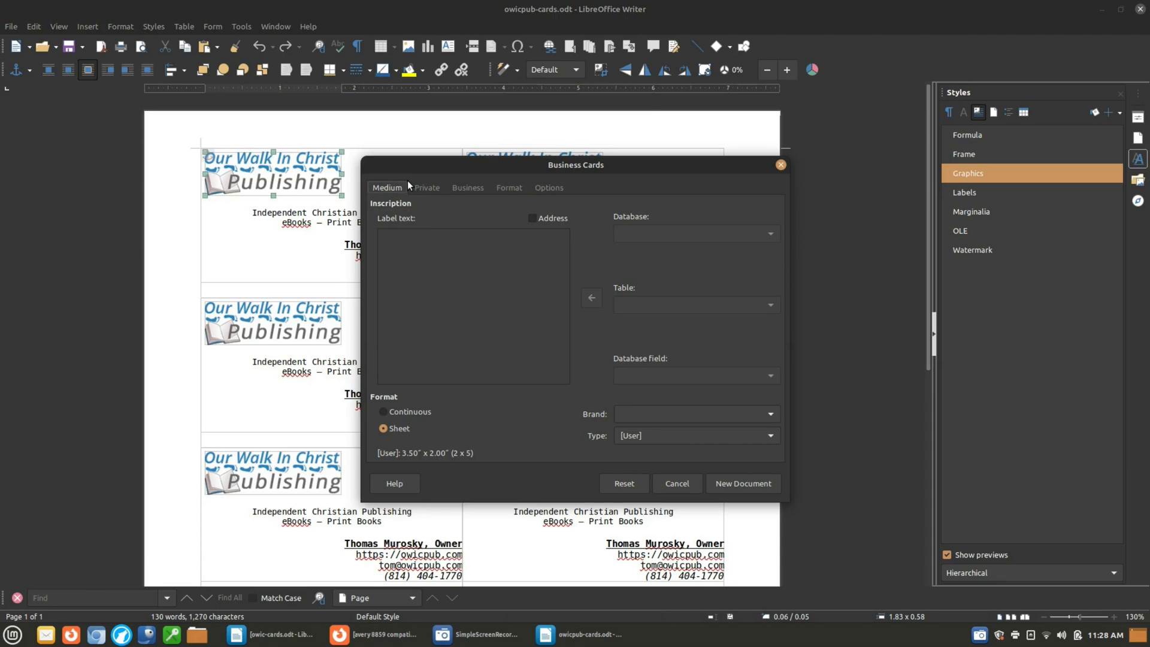
pyautogui.click(437, 187)
pyautogui.click(457, 186)
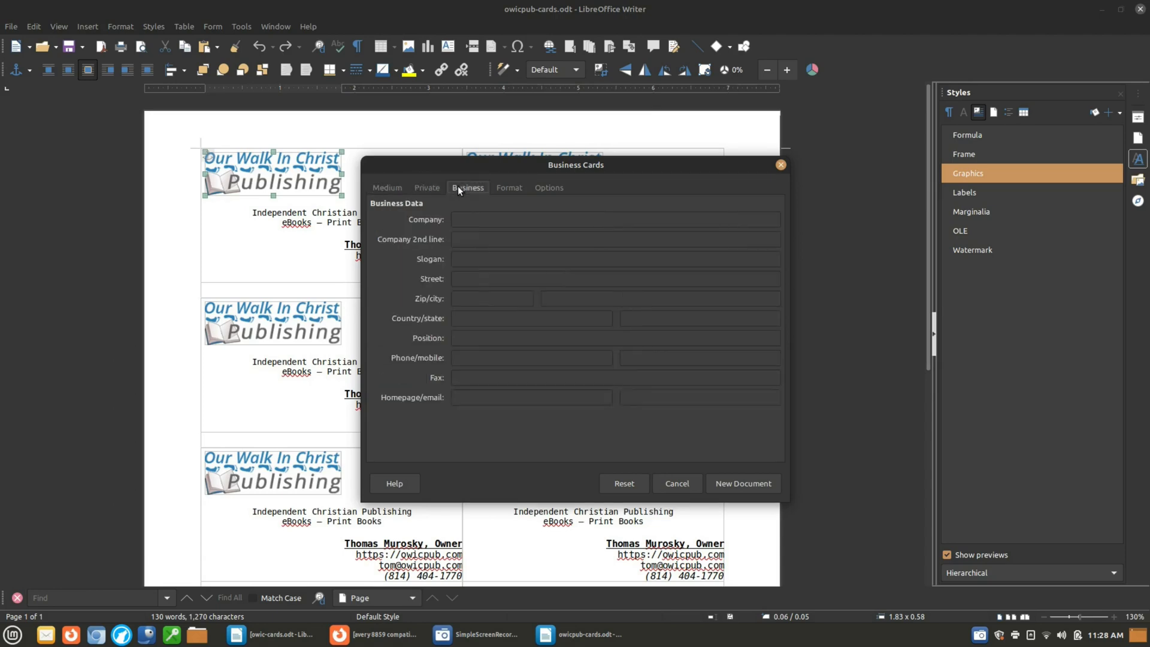
pyautogui.click(517, 185)
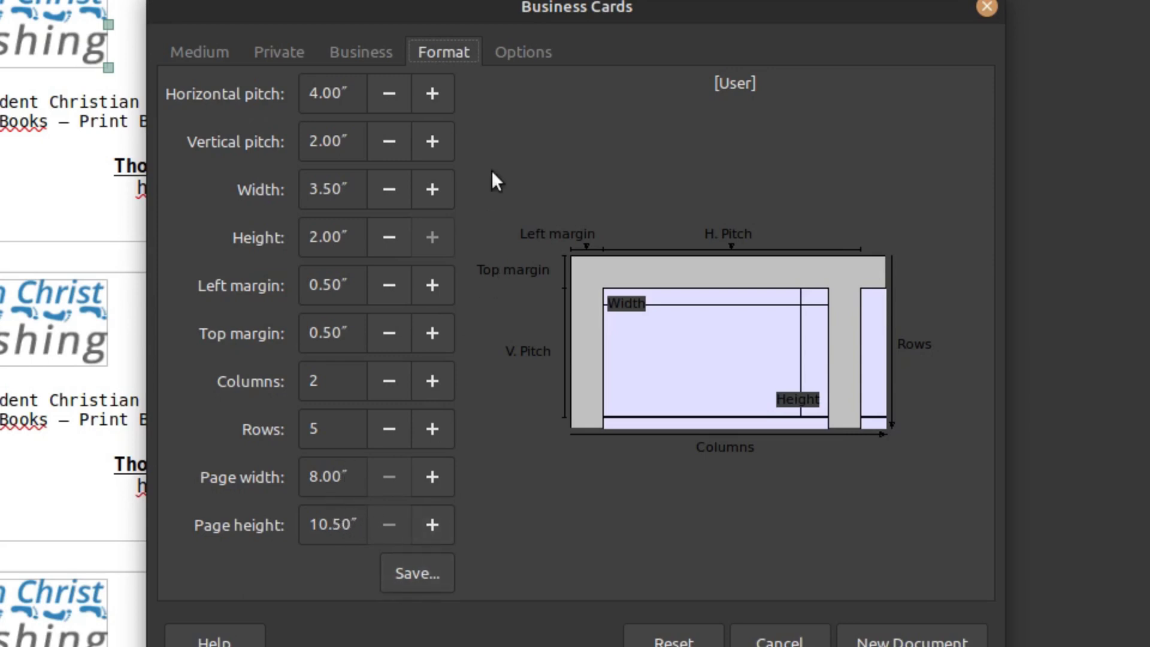
pyautogui.click(519, 59)
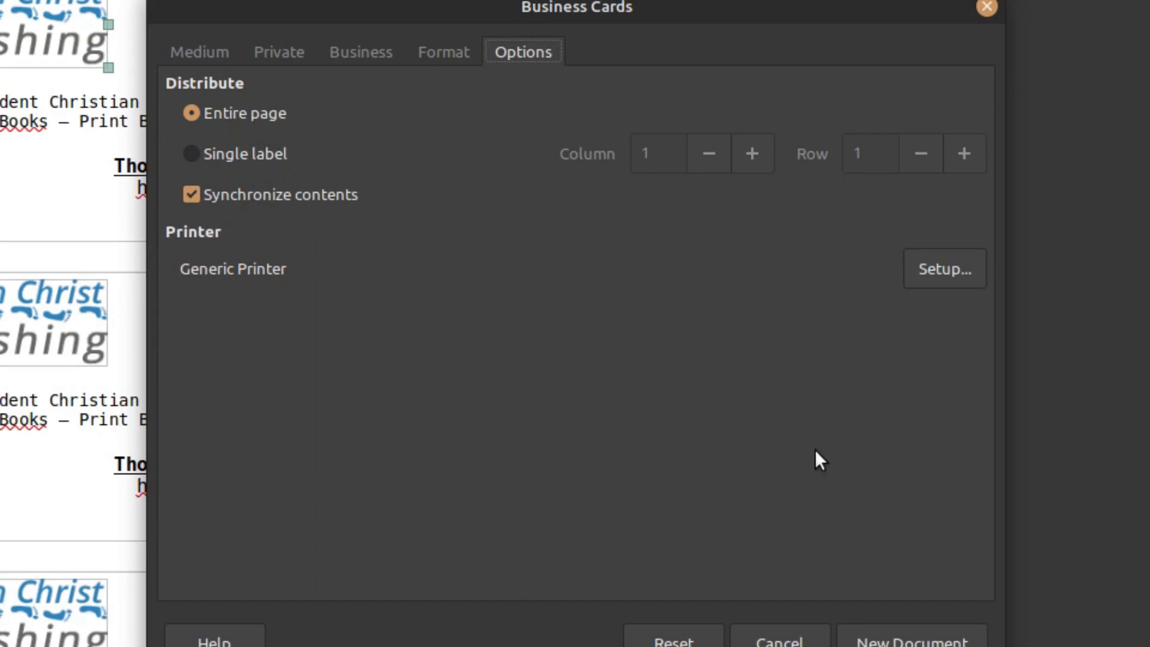
pyautogui.click(943, 639)
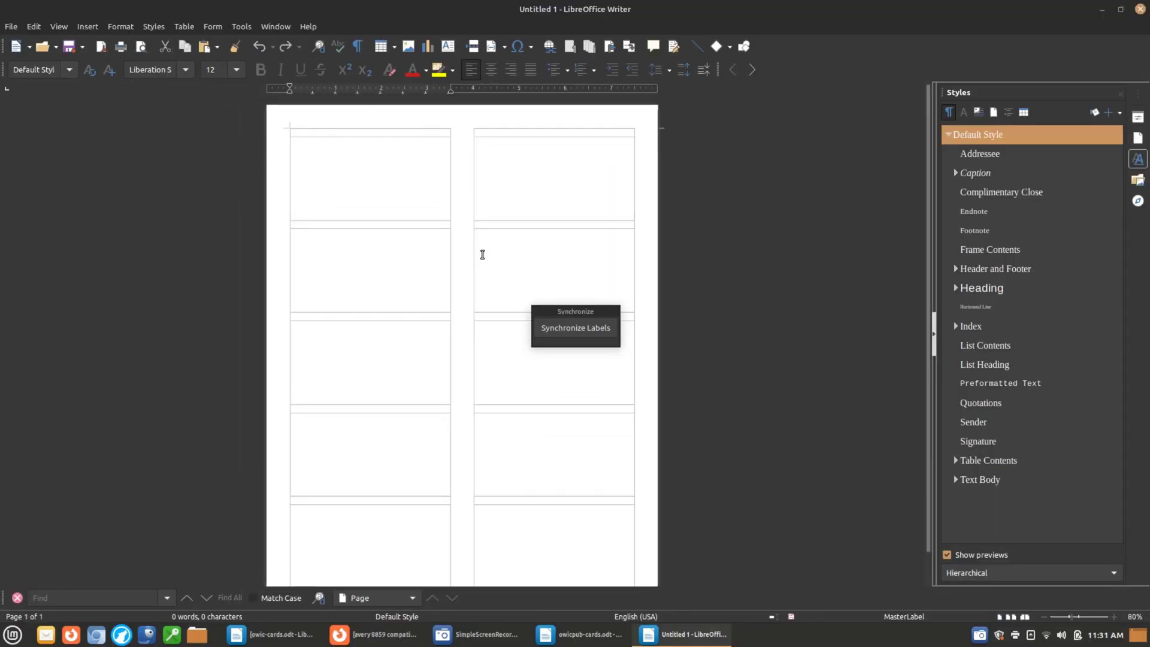
pyautogui.moveTo(581, 313); pyautogui.dragTo(747, 250)
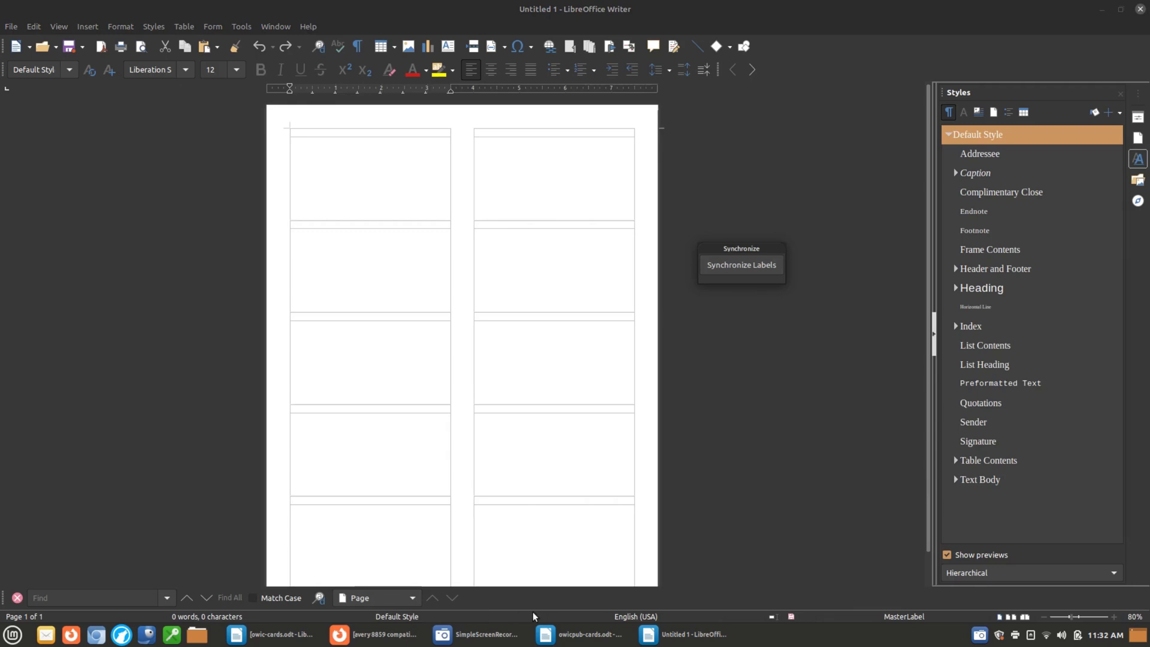
# Copy the tagline and contact text of the first card in owicpub-cards.odt
pyautogui.click(572, 637)
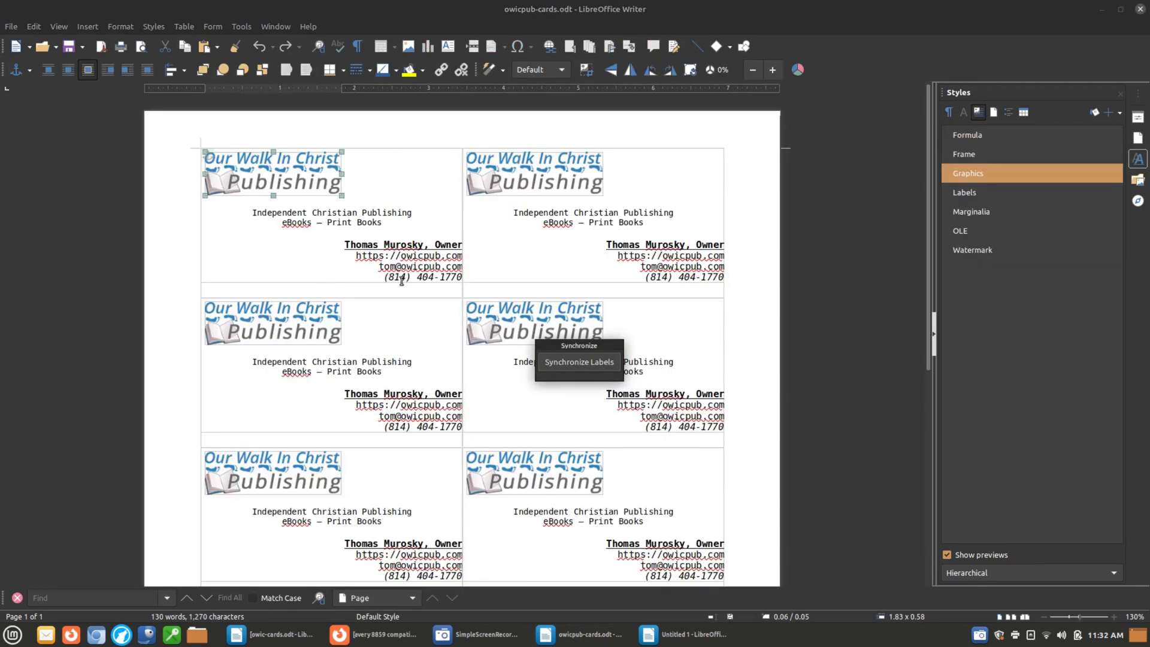
pyautogui.click(262, 216)
pyautogui.moveTo(254, 213); pyautogui.dragTo(403, 255)
pyautogui.moveTo(449, 278); pyautogui.dragTo(449, 269)
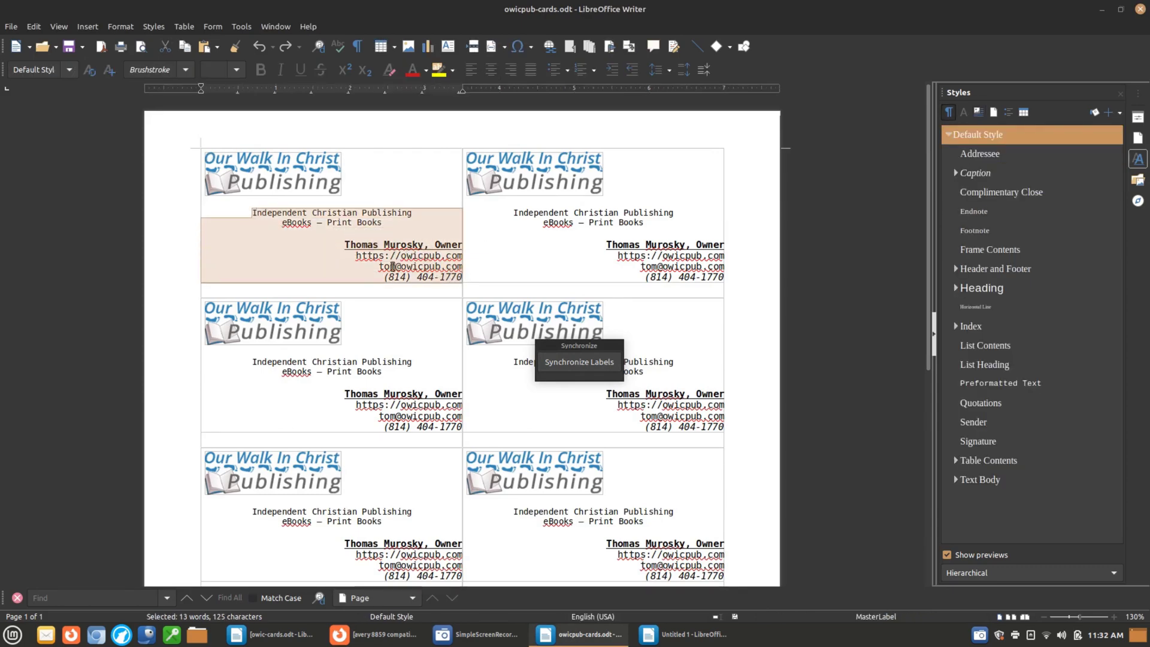
# Add blank lines in the first card of the new document and paste the copied tagline and contact text below them
pyautogui.hotkey('alt', 'Tab')
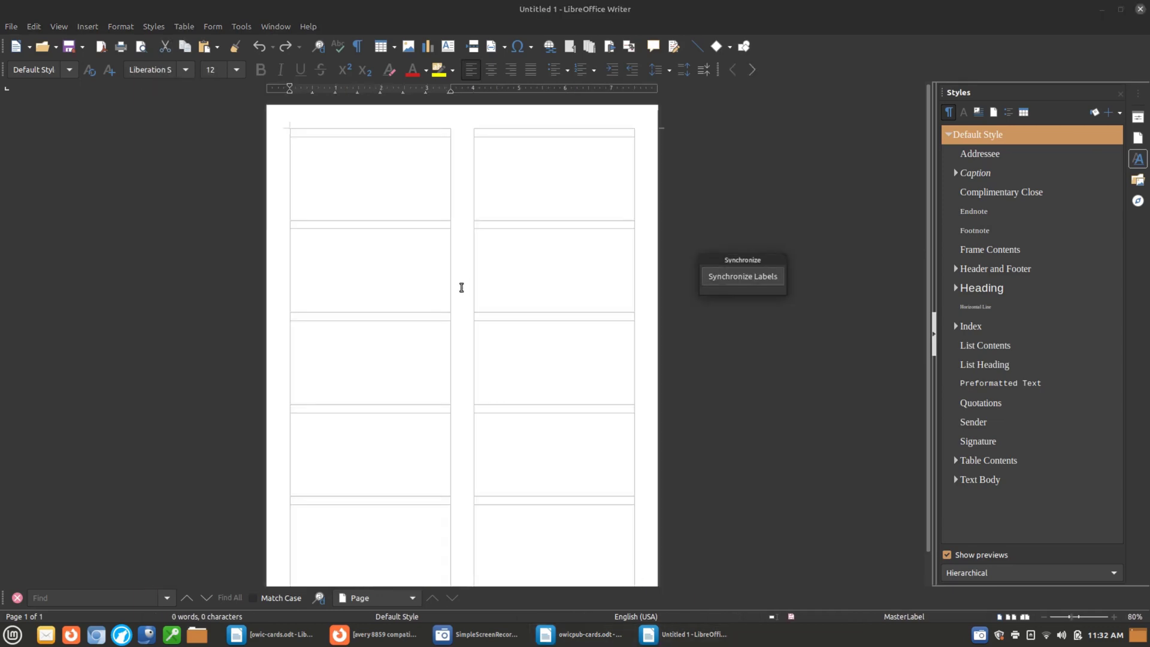
pyautogui.click(367, 175)
pyautogui.press('Return')
pyautogui.press('Return')
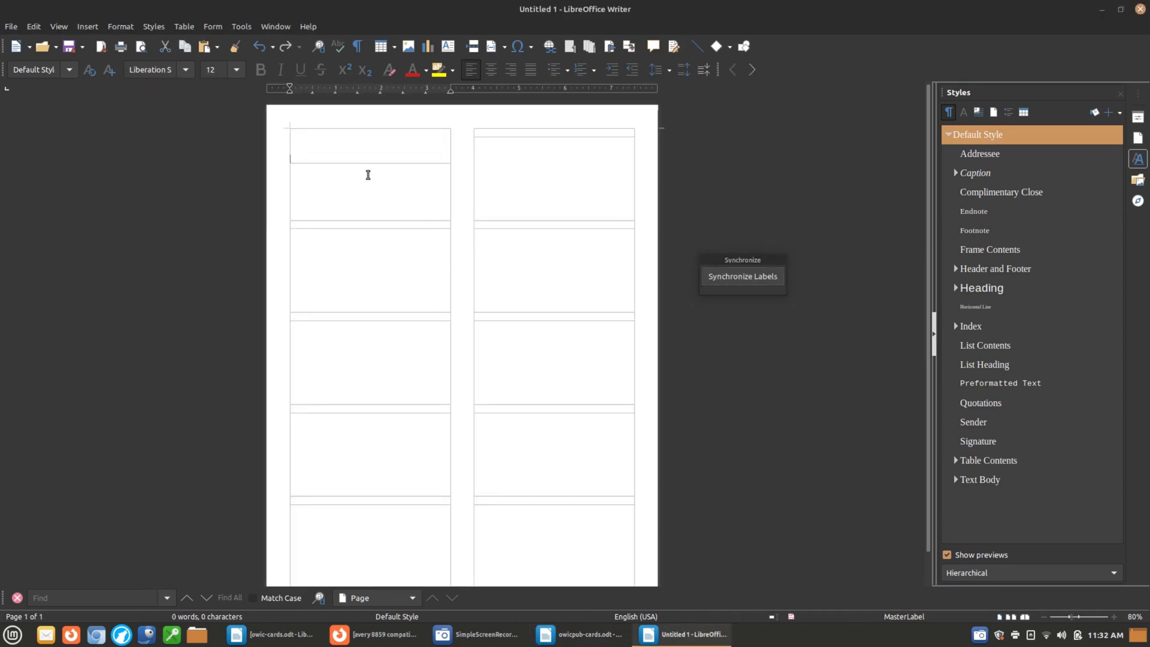
pyautogui.hotkey('ctrl', 'v')
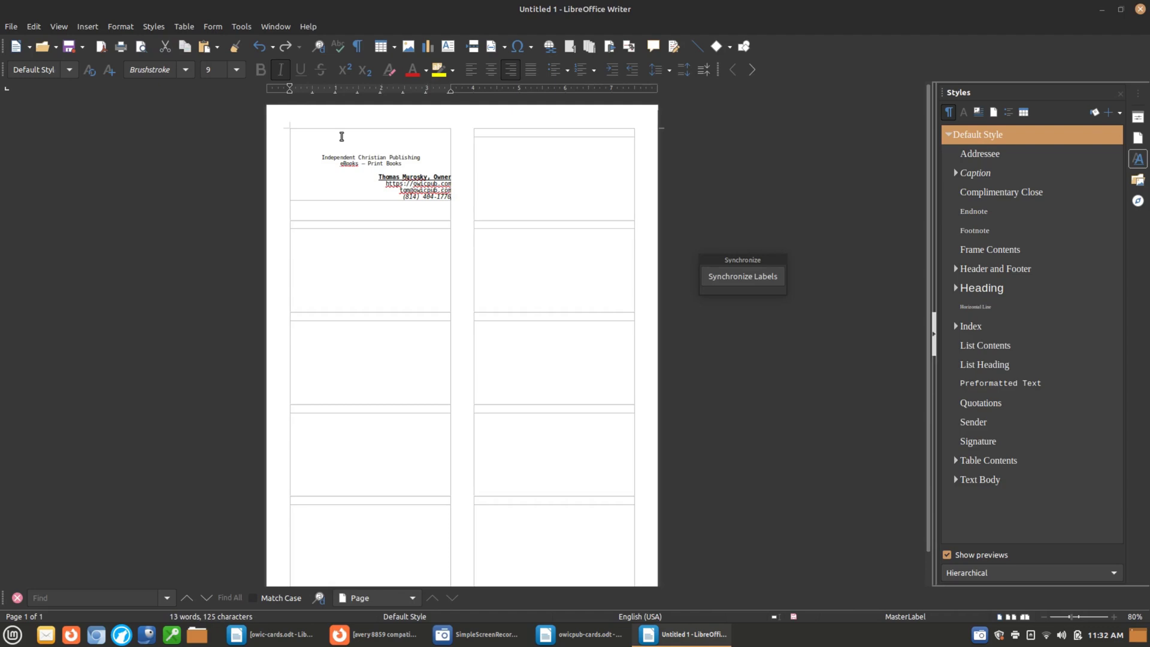
# Insert the image owicpub-logo.png from the Desktop above the tagline in the first card
pyautogui.scroll(2, 341, 147)
pyautogui.scroll(1, 344, 160)
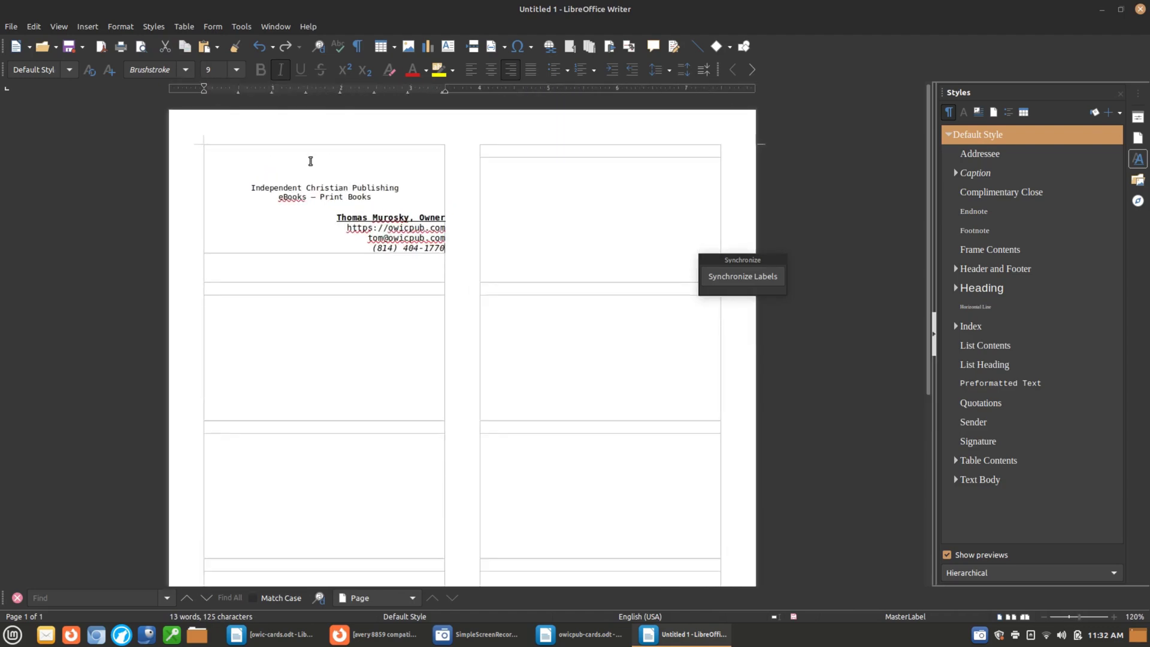
pyautogui.click(274, 159)
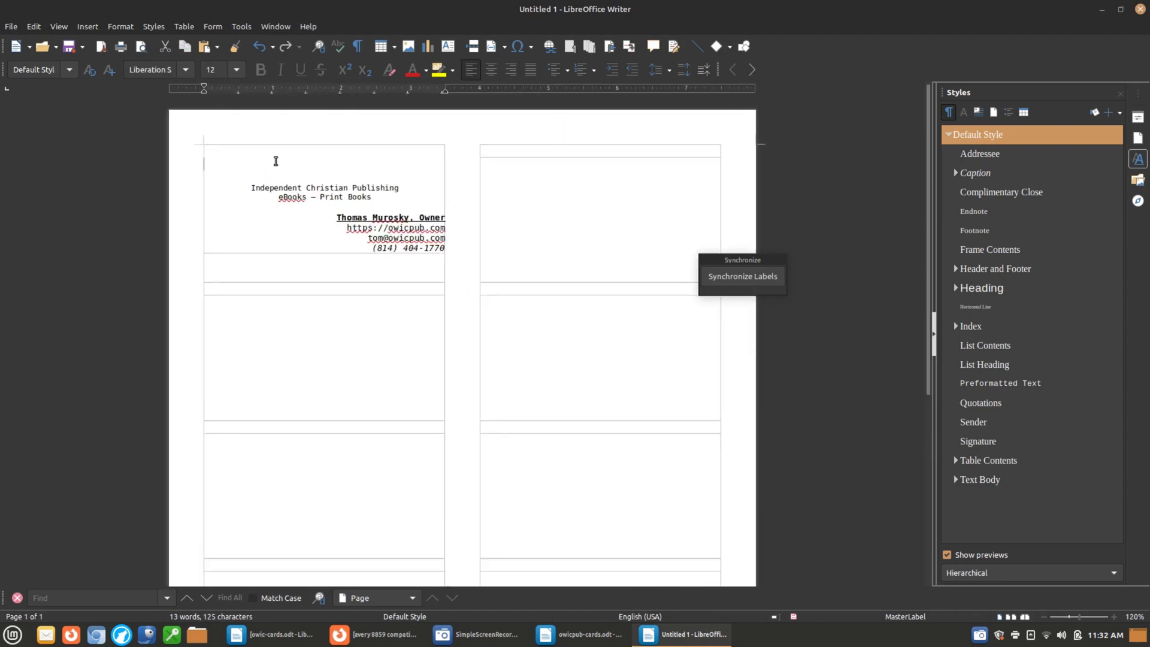
pyautogui.click(406, 46)
pyautogui.scroll(-5, 455, 272)
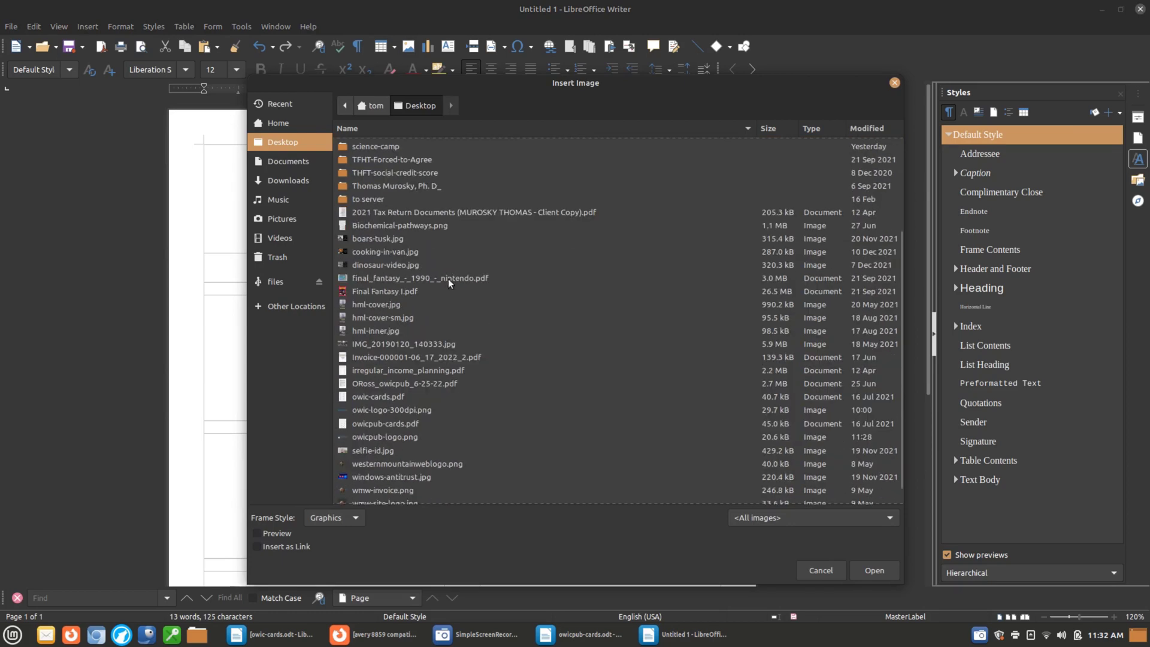
pyautogui.click(397, 439)
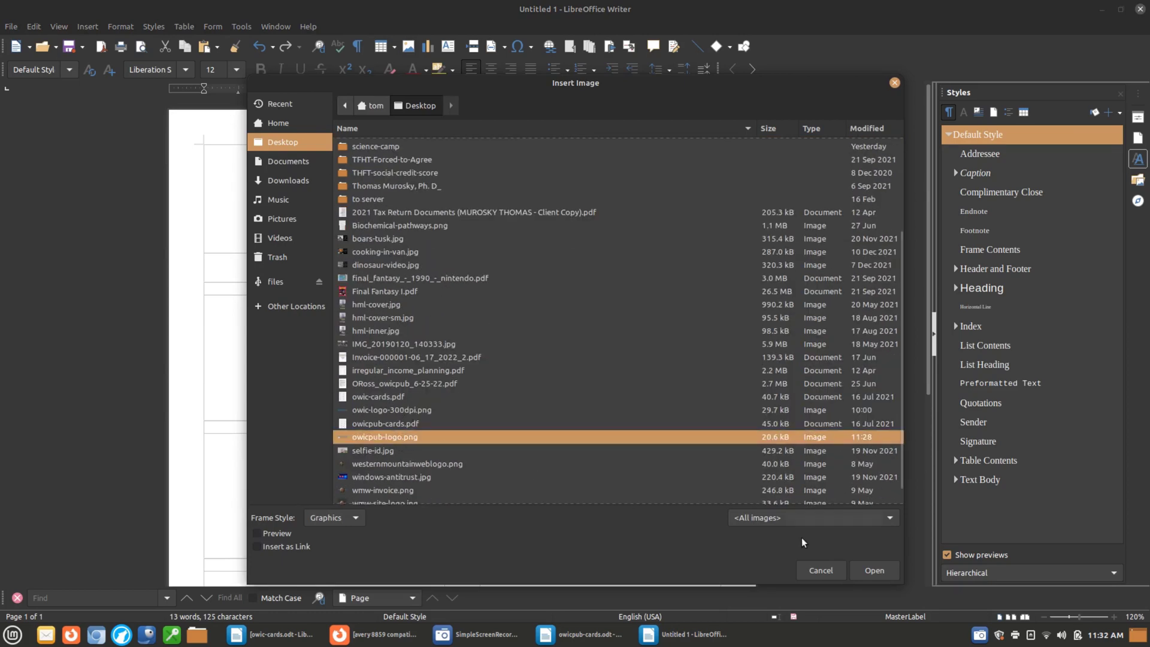
pyautogui.click(872, 565)
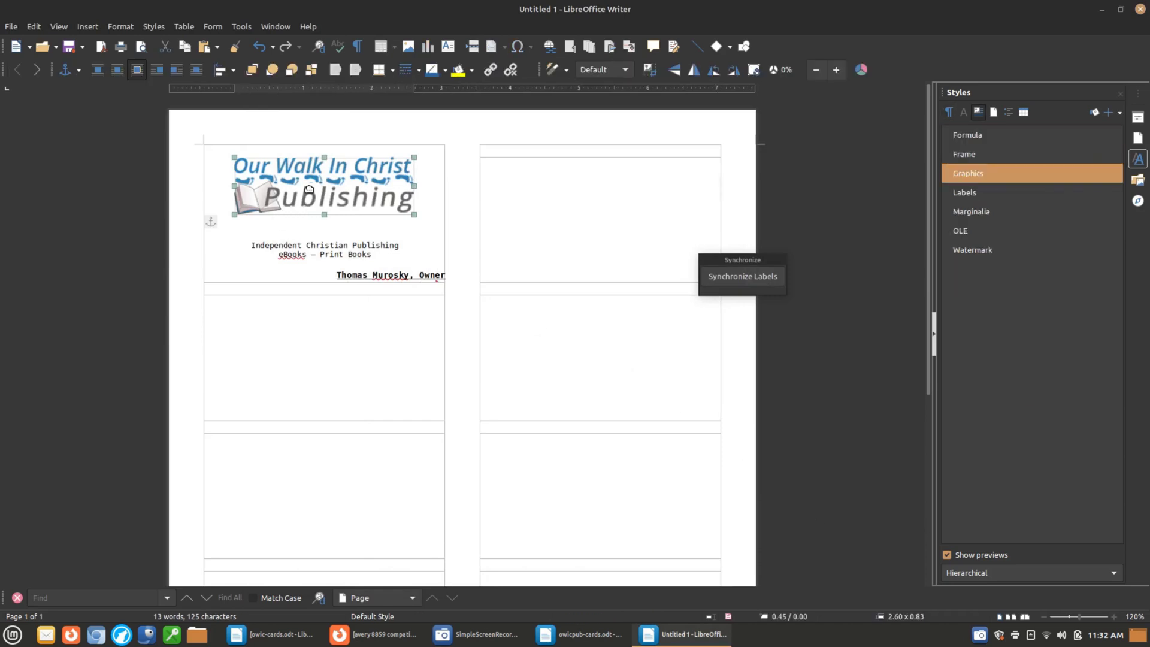
# Move the logo to the upper-left corner of the first card and shrink it to about 1.90 by 0.61 inches
pyautogui.moveTo(309, 189); pyautogui.dragTo(286, 183)
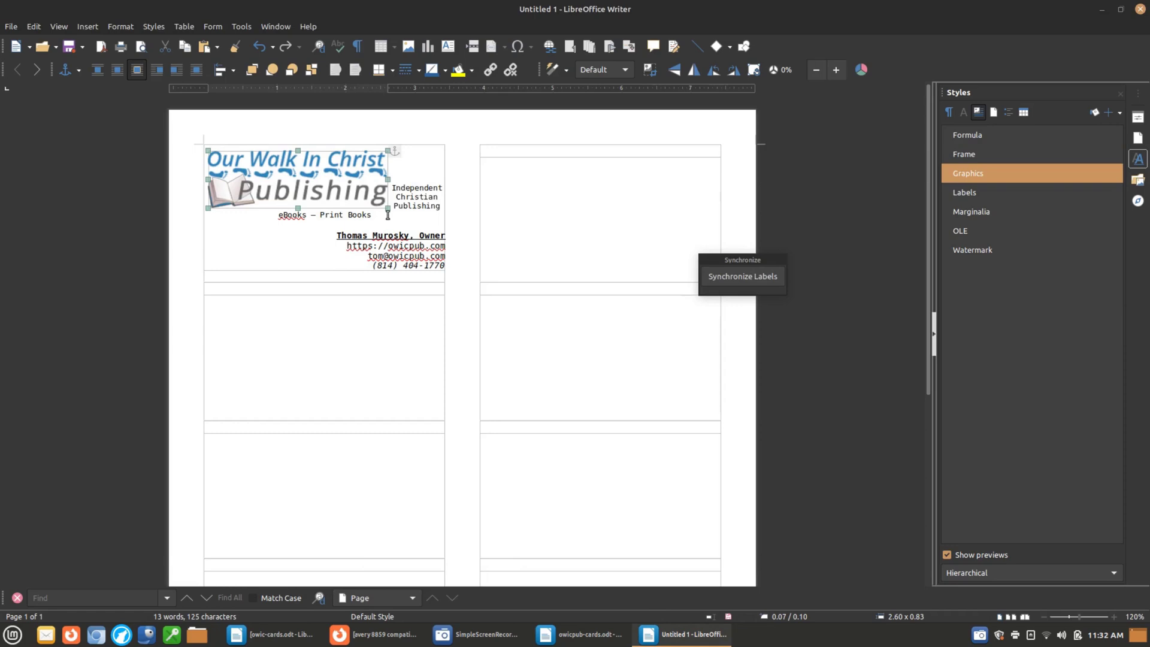
pyautogui.moveTo(386, 207); pyautogui.dragTo(381, 207)
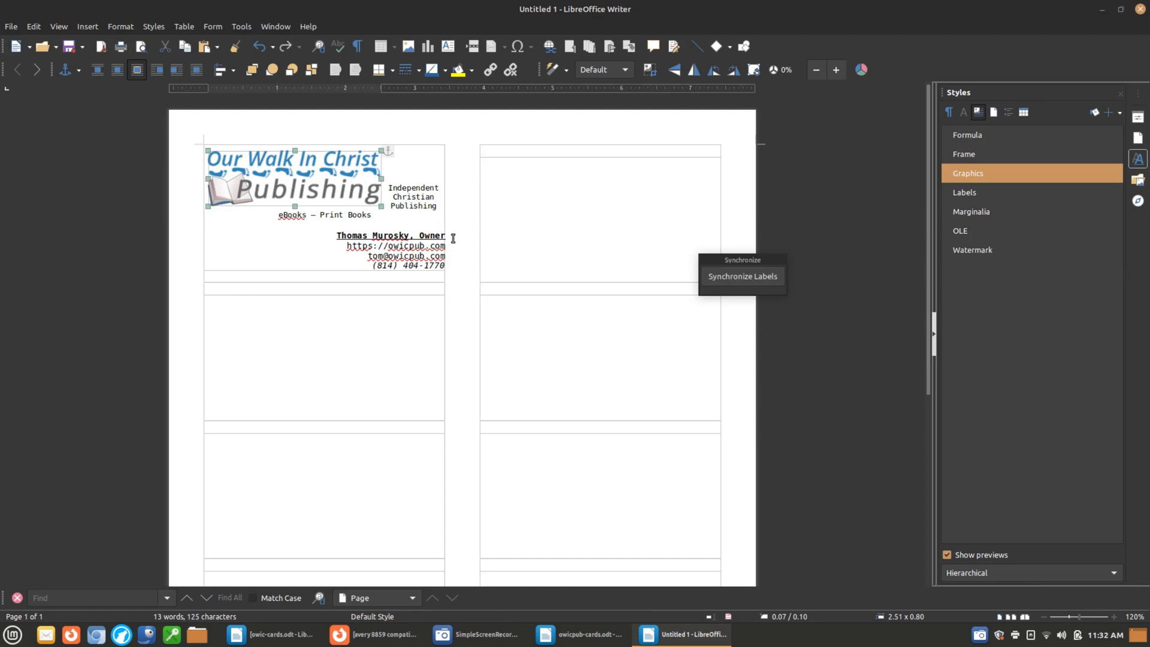
pyautogui.moveTo(381, 206); pyautogui.dragTo(339, 191)
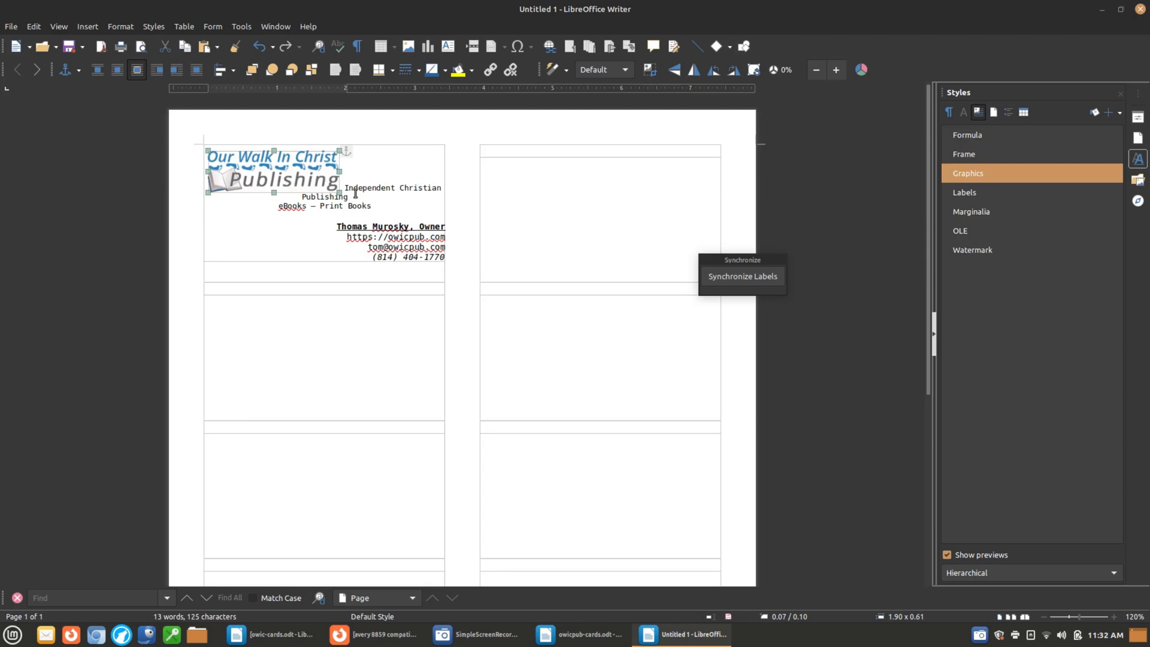
# Insert three line breaks before "Independent Christian Publishing" to push the text block below the logo
pyautogui.click(344, 188)
pyautogui.press('Return')
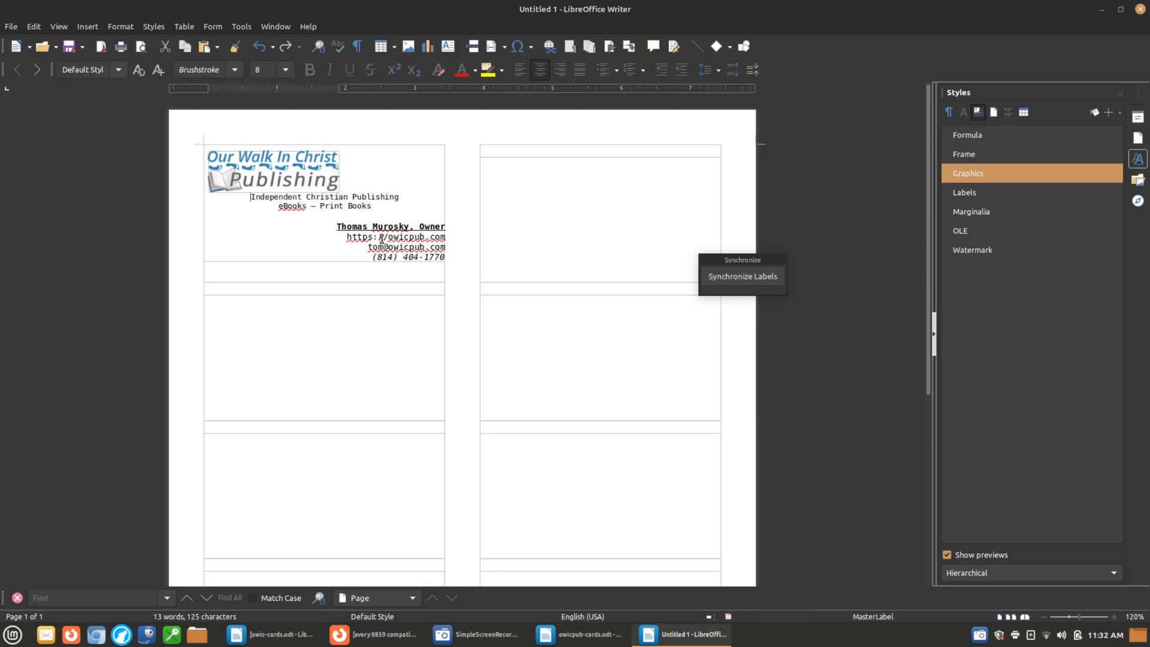
pyautogui.press('Return')
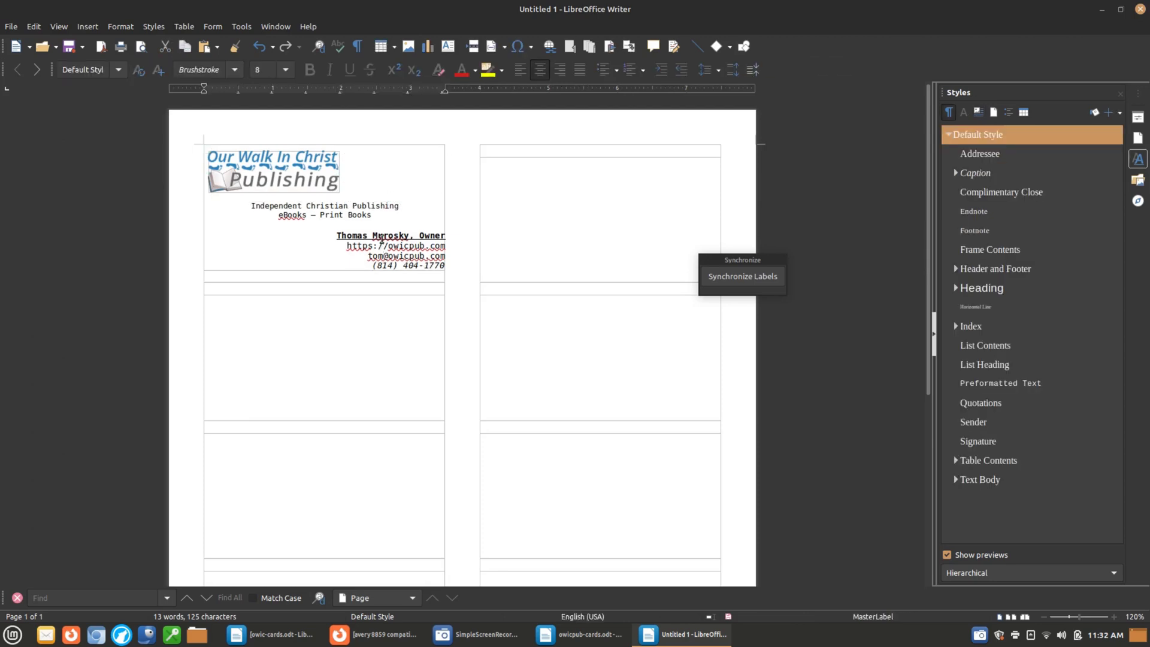
pyautogui.press('Return')
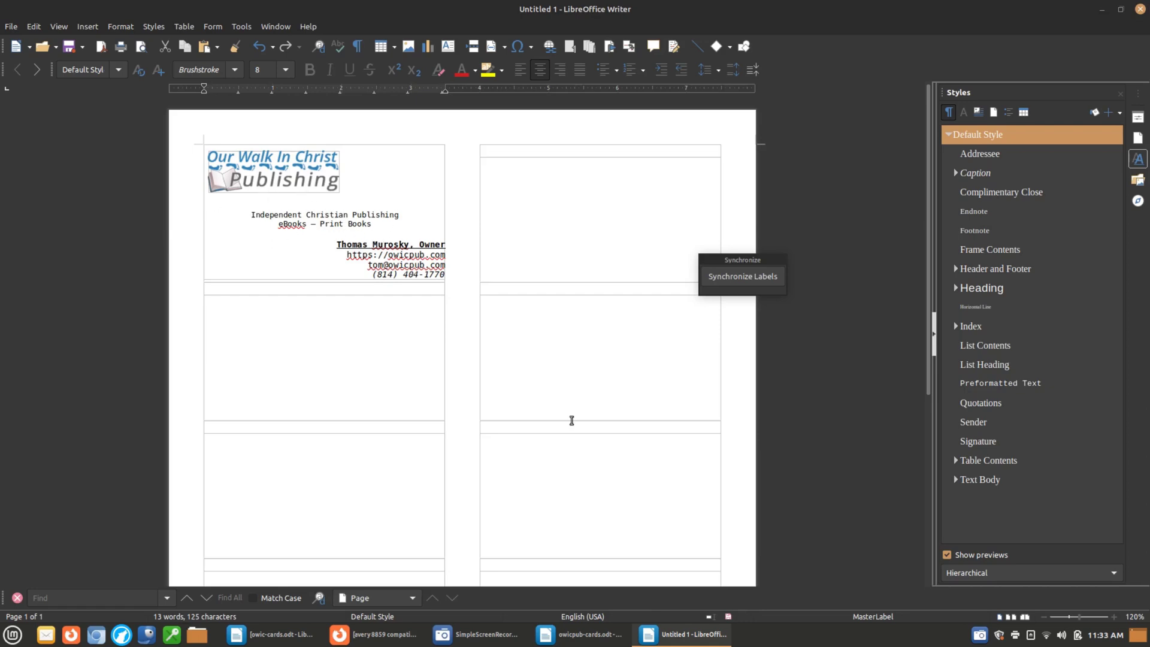
# Compare the new card's layout with owicpub-cards.odt and select the logo in the new document's first card
pyautogui.click(597, 633)
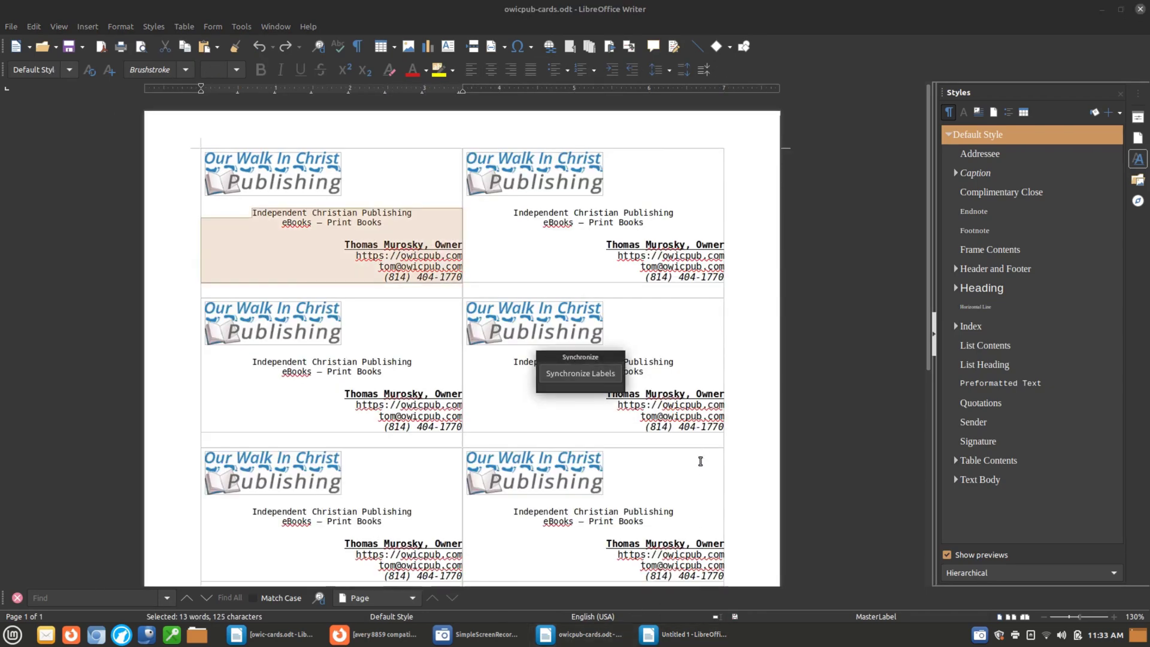
pyautogui.click(706, 642)
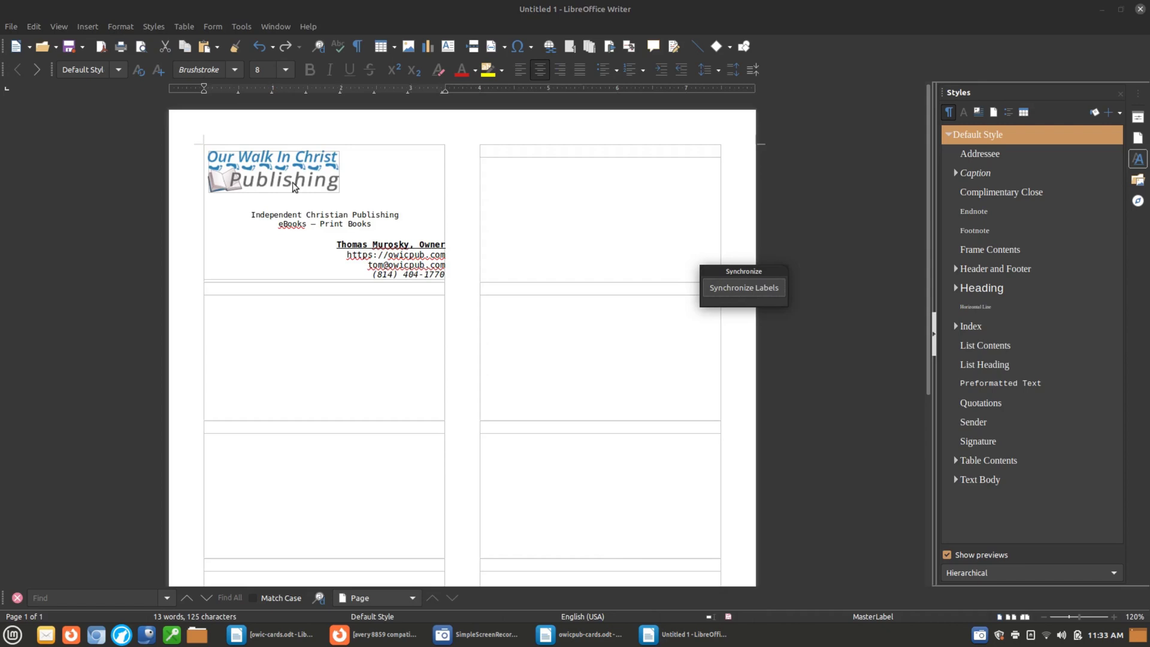
pyautogui.click(337, 189)
pyautogui.moveTo(337, 189); pyautogui.dragTo(326, 188)
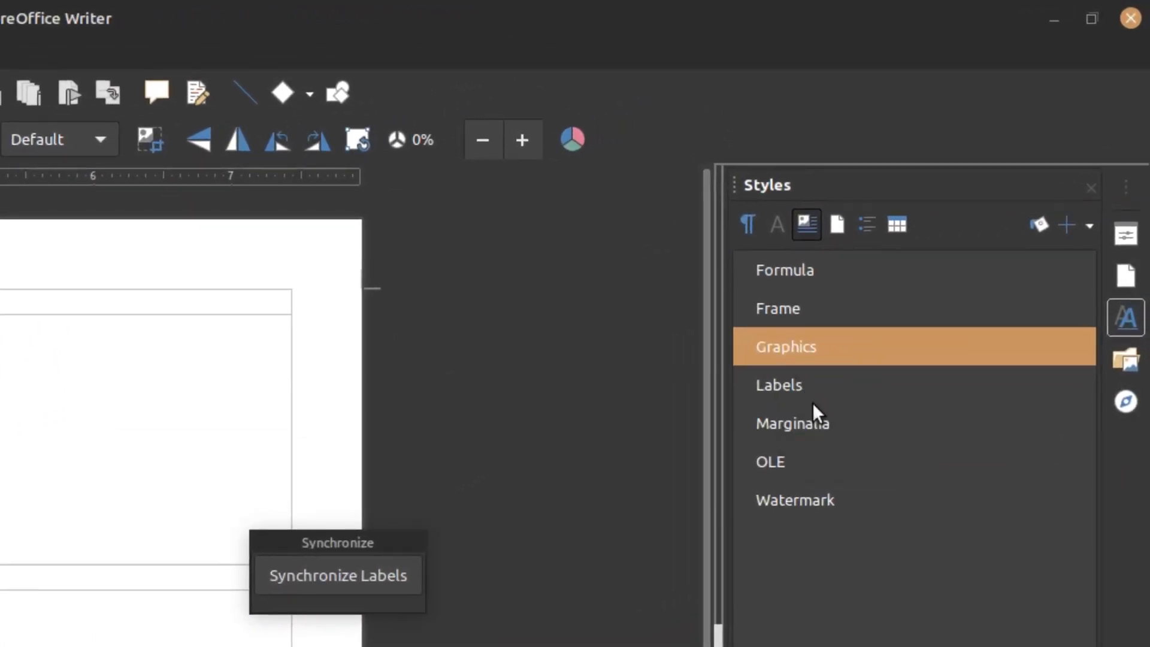
# Open the Labels frame style for modification and show its border and padding settings
pyautogui.click(779, 390)
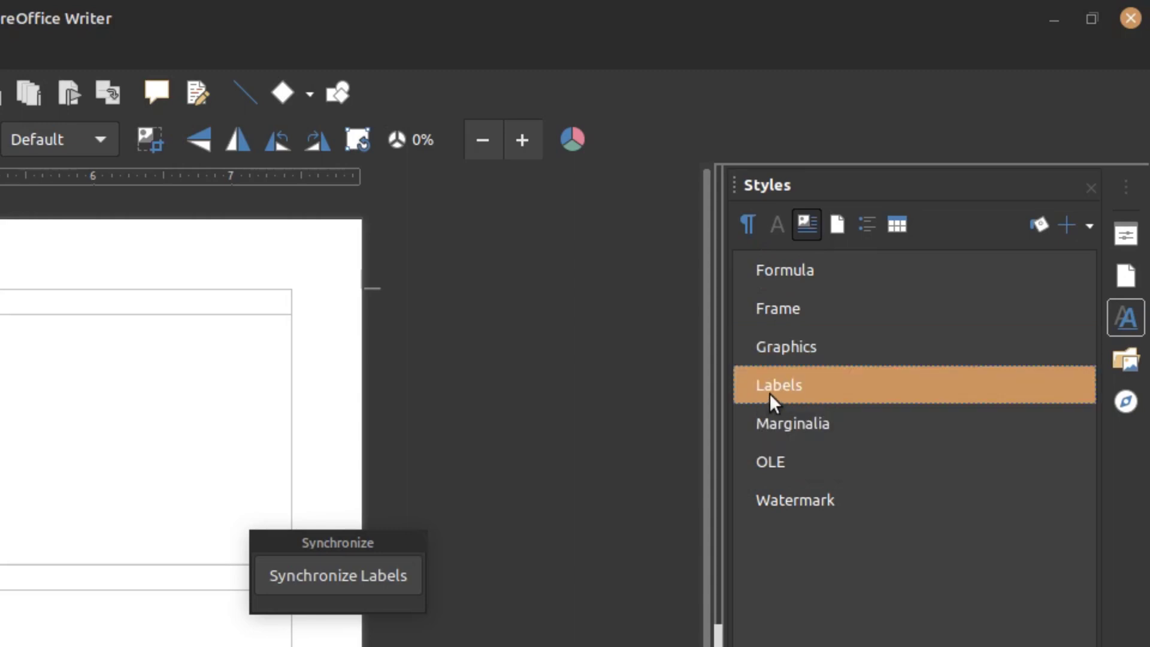
pyautogui.rightClick(801, 381)
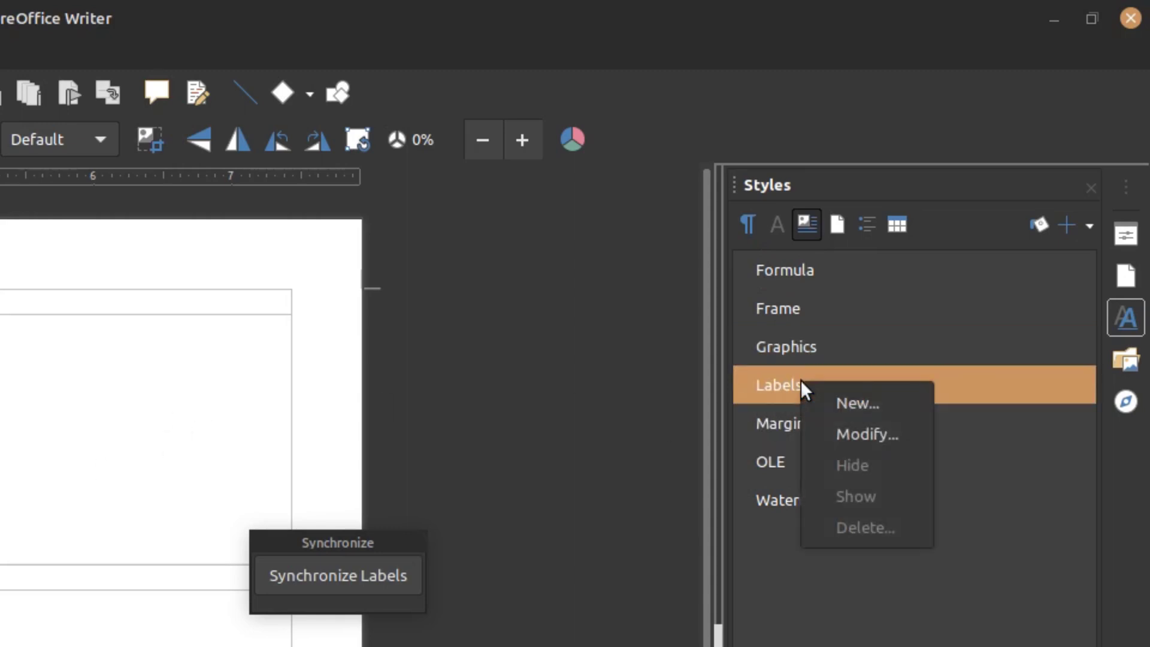
pyautogui.click(865, 433)
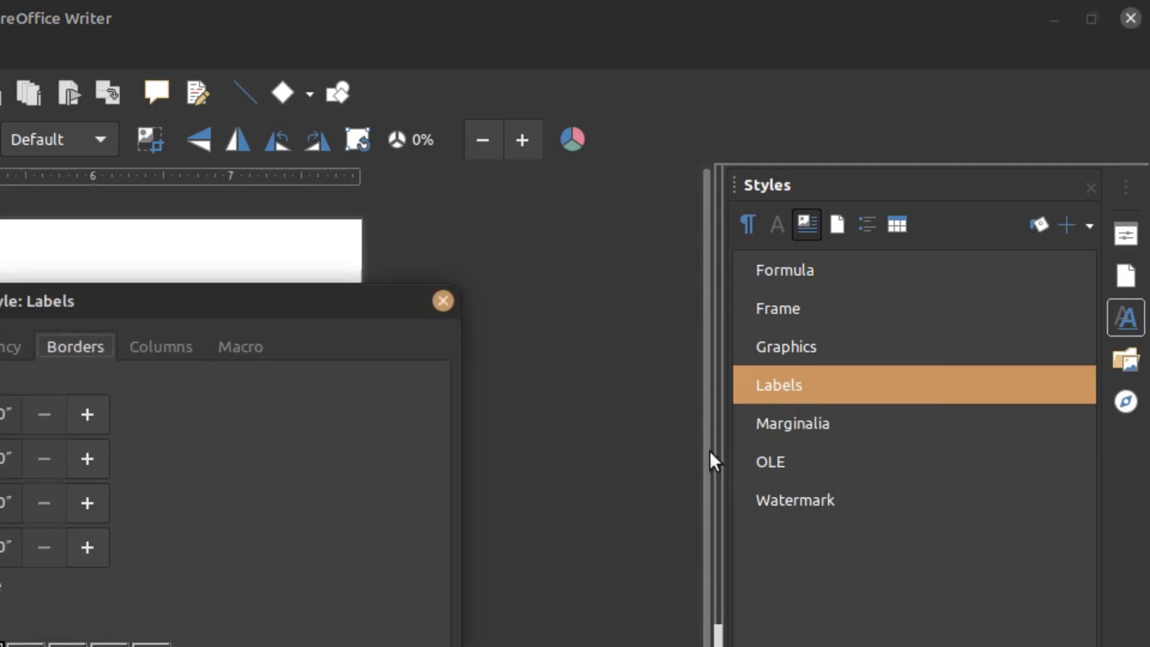
pyautogui.moveTo(174, 300); pyautogui.dragTo(793, 233)
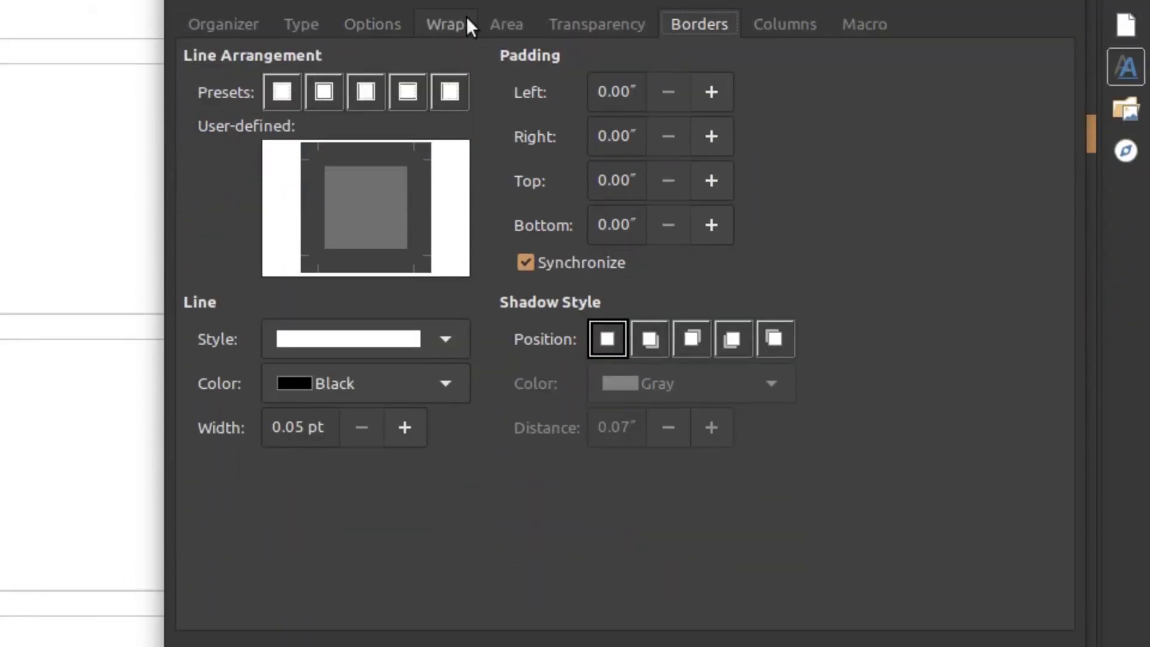
pyautogui.click(195, 24)
pyautogui.click(690, 26)
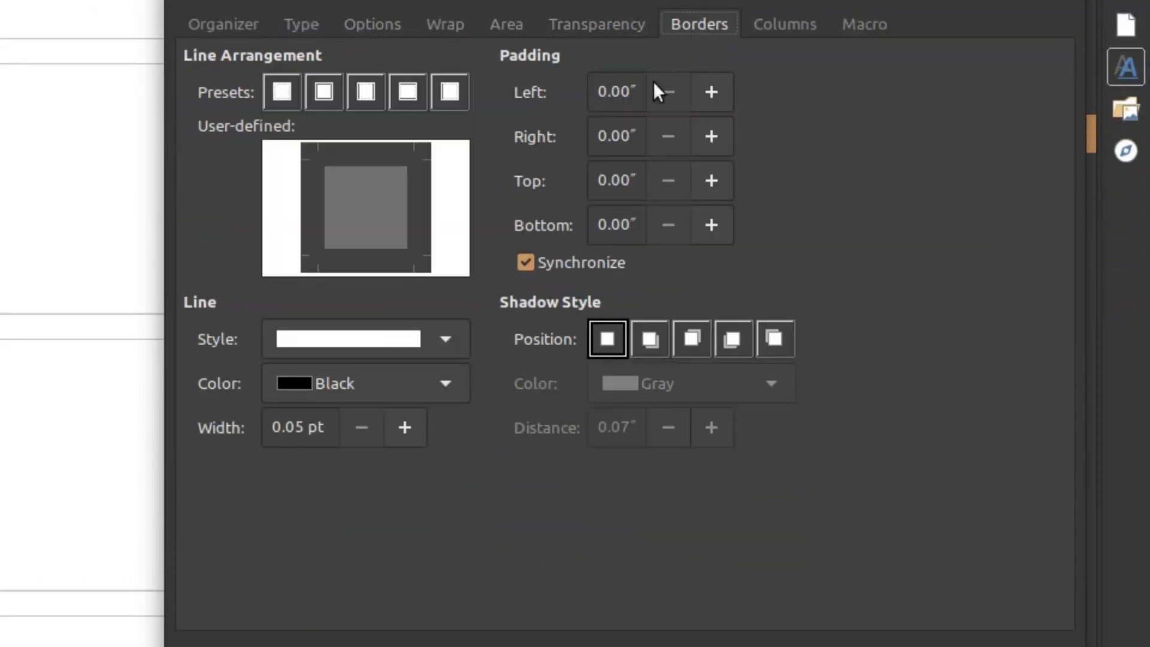
# Turn off padding synchronization for the Labels frame style, set the left and right padding to 0.06", and apply the change
pyautogui.click(525, 263)
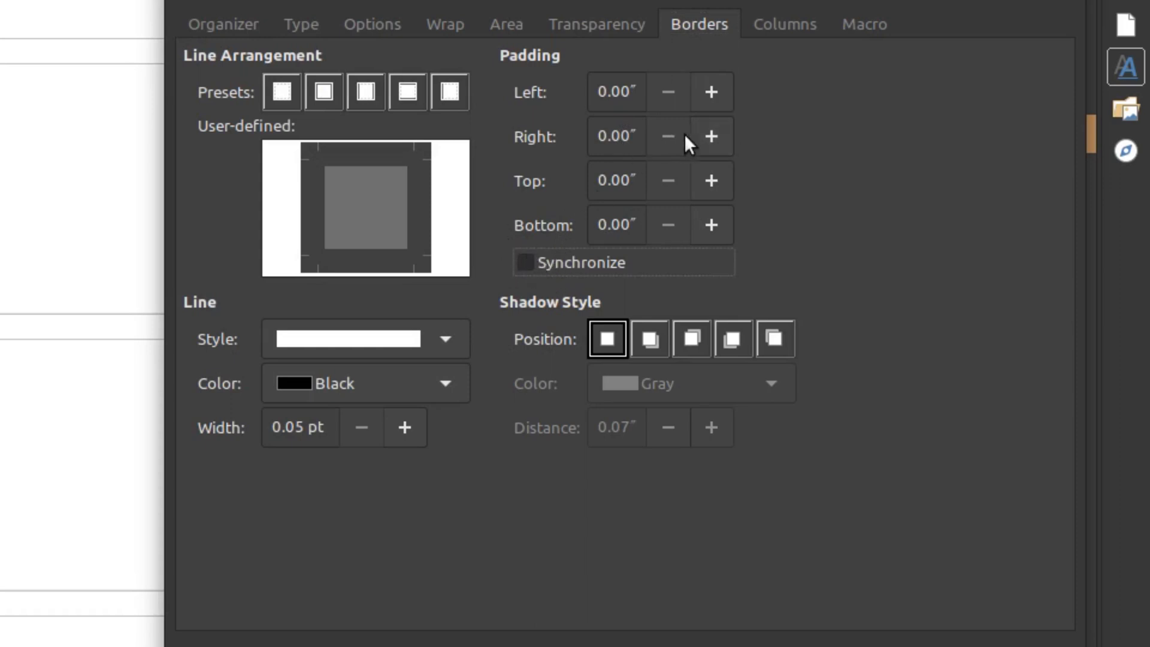
pyautogui.click(713, 138)
pyautogui.click(712, 138)
pyautogui.click(713, 138)
pyautogui.click(712, 94)
pyautogui.click(712, 94)
pyautogui.click(712, 94)
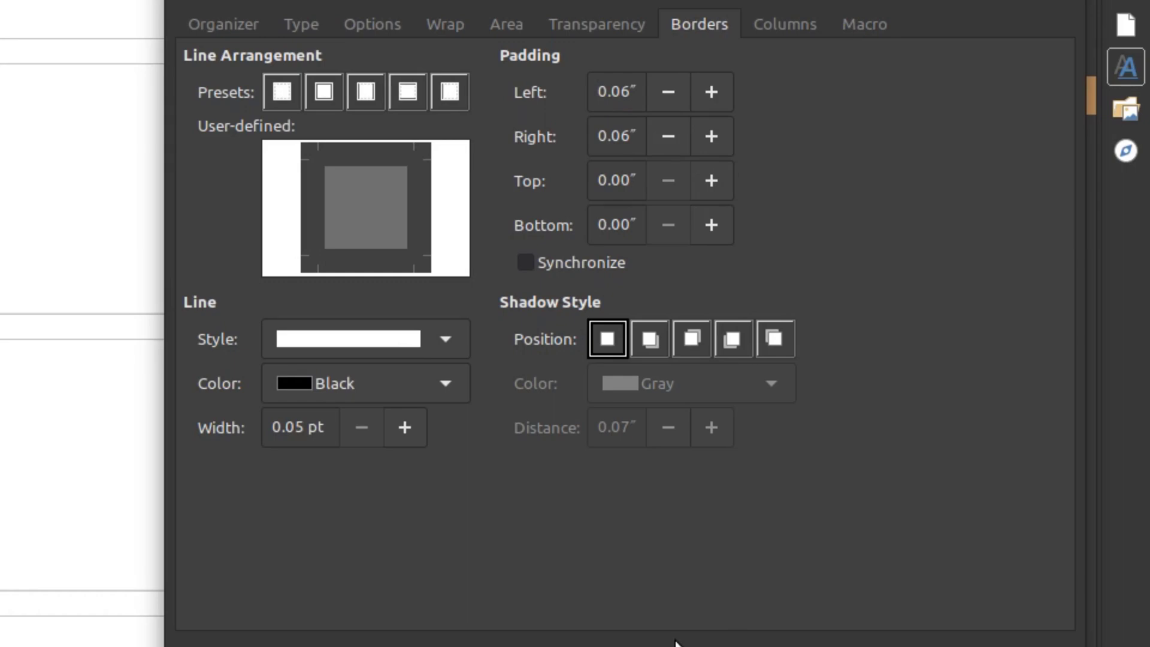
pyautogui.press('Return')
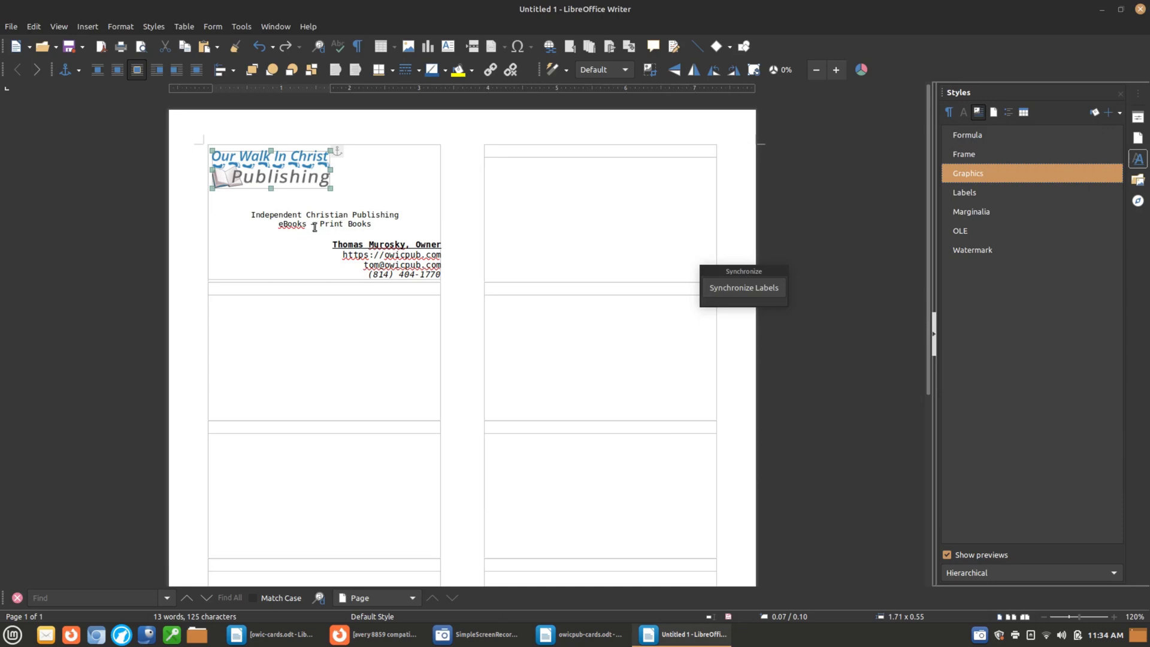
# Remove ", Owner" after the name on the first card, synchronize all labels, and move the Synchronize window off the cards
pyautogui.click(436, 245)
pyautogui.press('Delete')
pyautogui.press('BackSpace')
pyautogui.press('BackSpace')
pyautogui.press('BackSpace')
pyautogui.press('BackSpace')
pyautogui.press('BackSpace')
pyautogui.press('BackSpace')
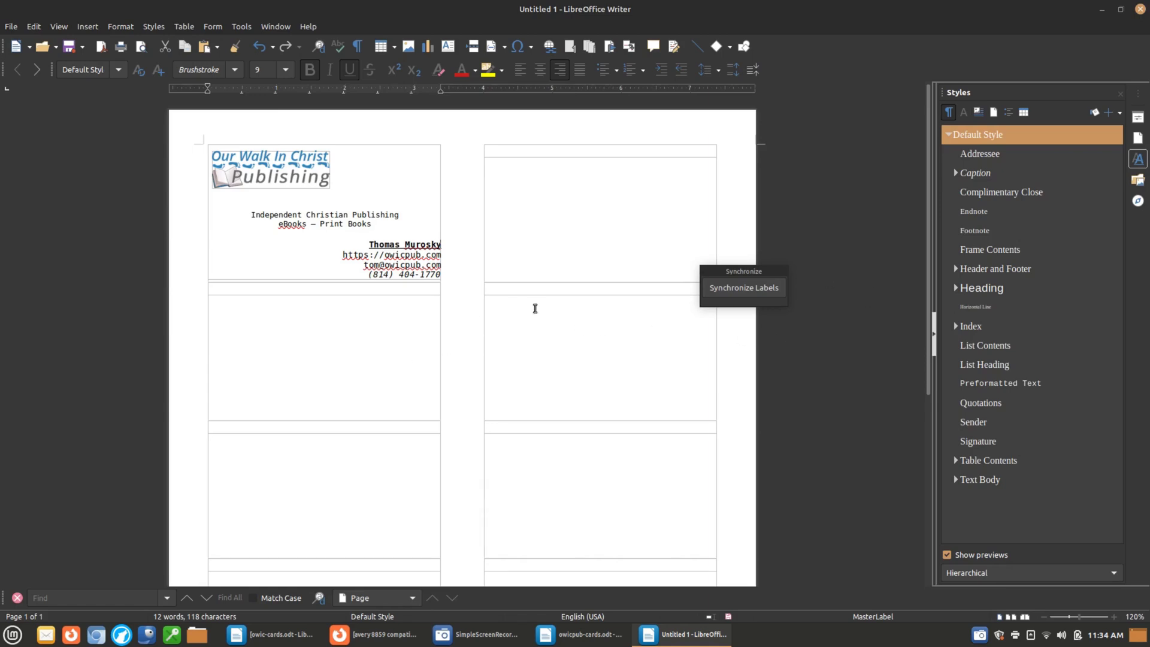
pyautogui.click(770, 289)
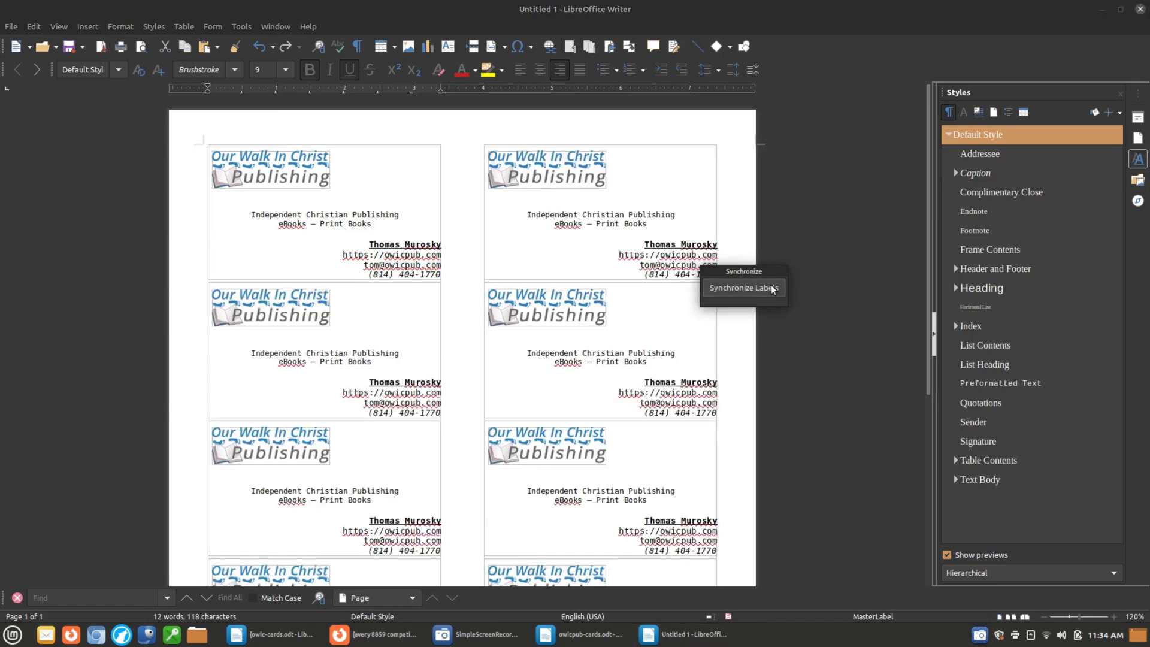
pyautogui.moveTo(748, 270); pyautogui.dragTo(842, 223)
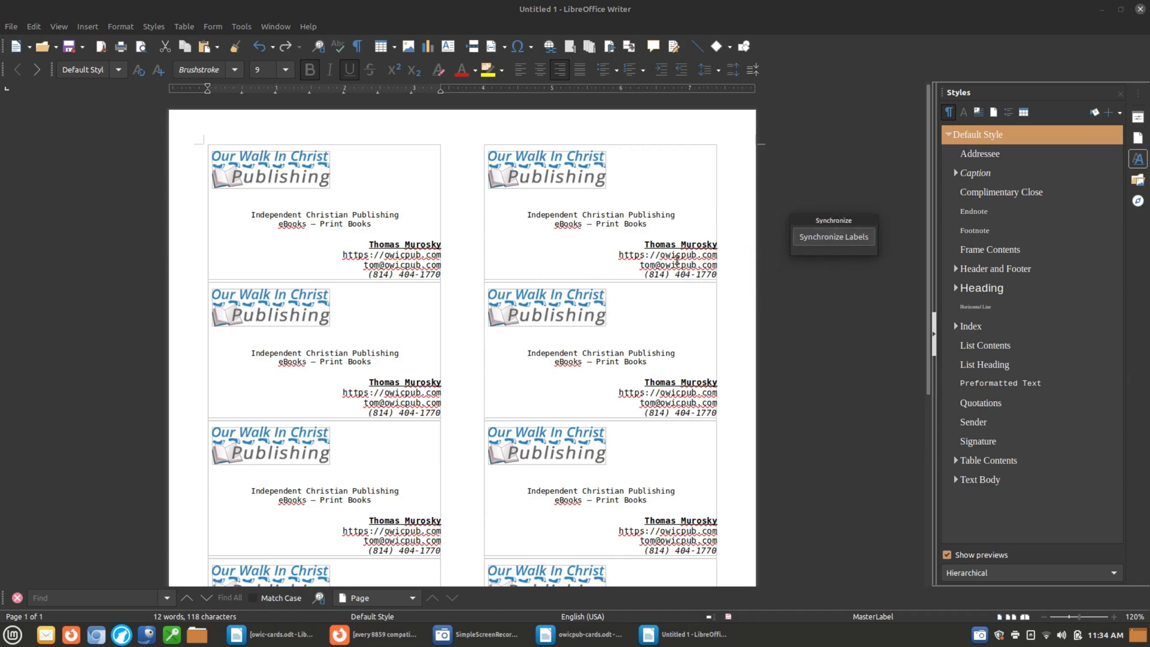
# Save the card sheet to the Desktop as owicpub-avery8859 in ODF Text Document format
pyautogui.click(70, 48)
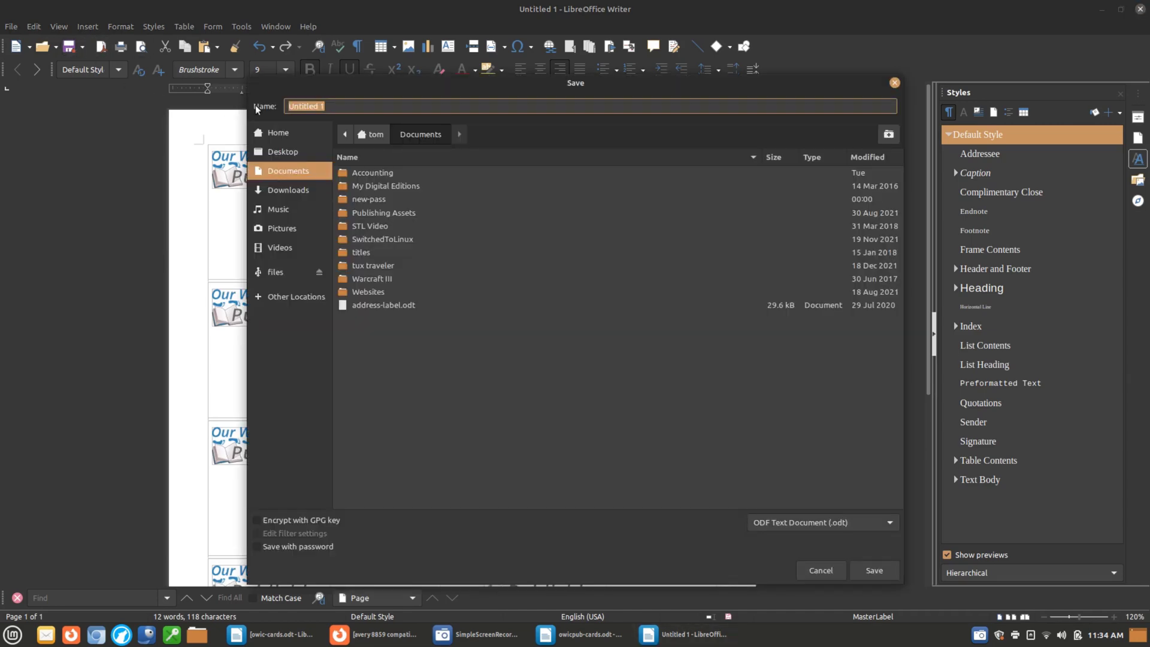
pyautogui.click(293, 151)
pyautogui.write('owicpu')
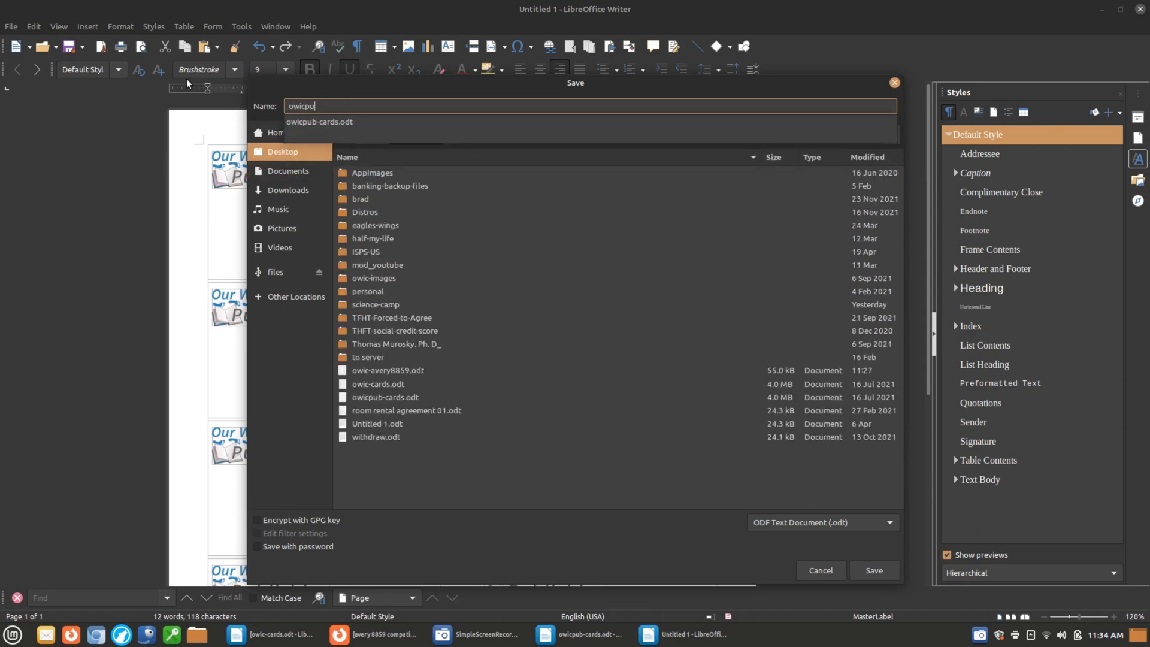
pyautogui.write('b-aver')
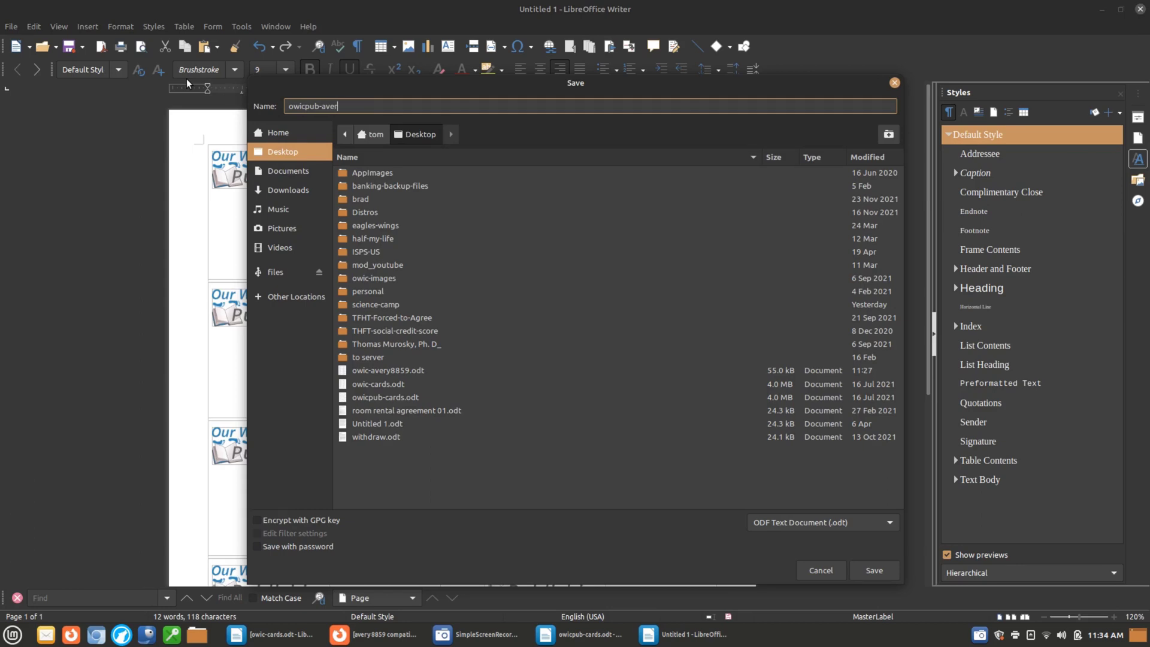
pyautogui.write('y8859')
pyautogui.click(887, 574)
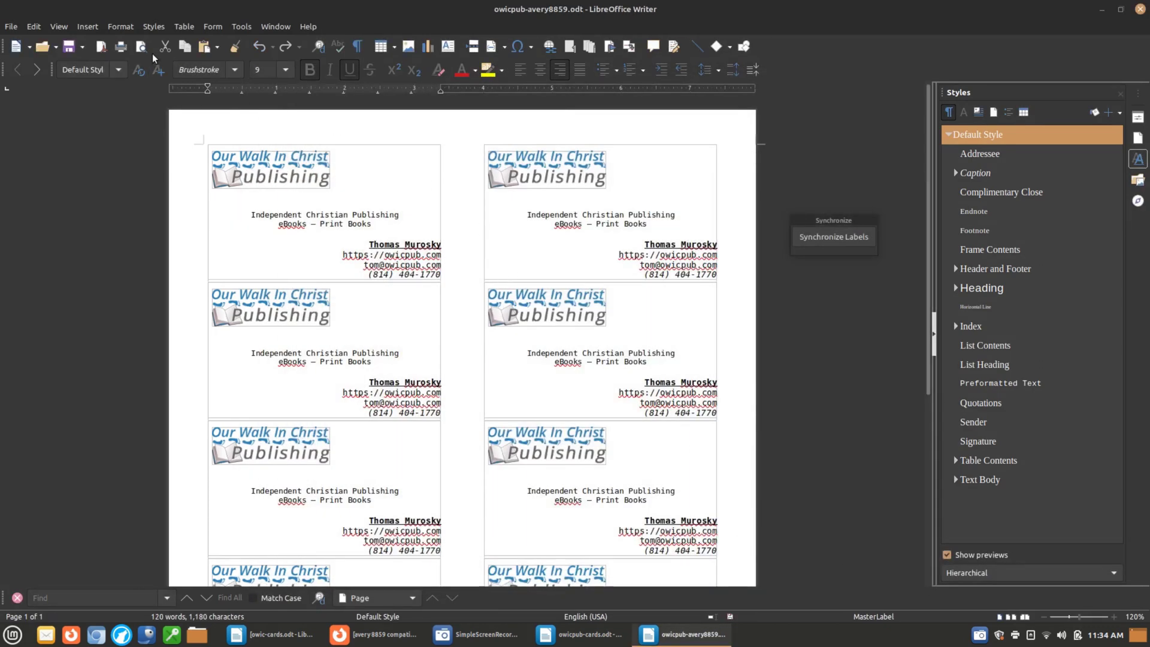
# Print all pages of the card sheet on the Canon_MF620C_Series printer
pyautogui.click(120, 46)
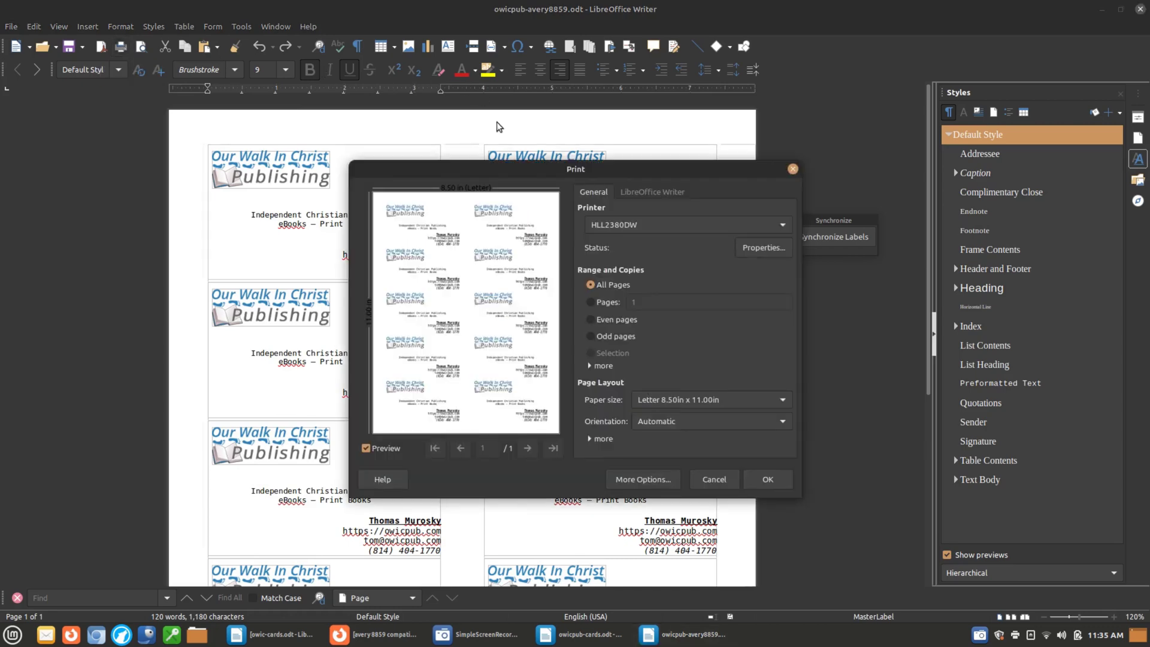
pyautogui.click(699, 224)
pyautogui.click(691, 210)
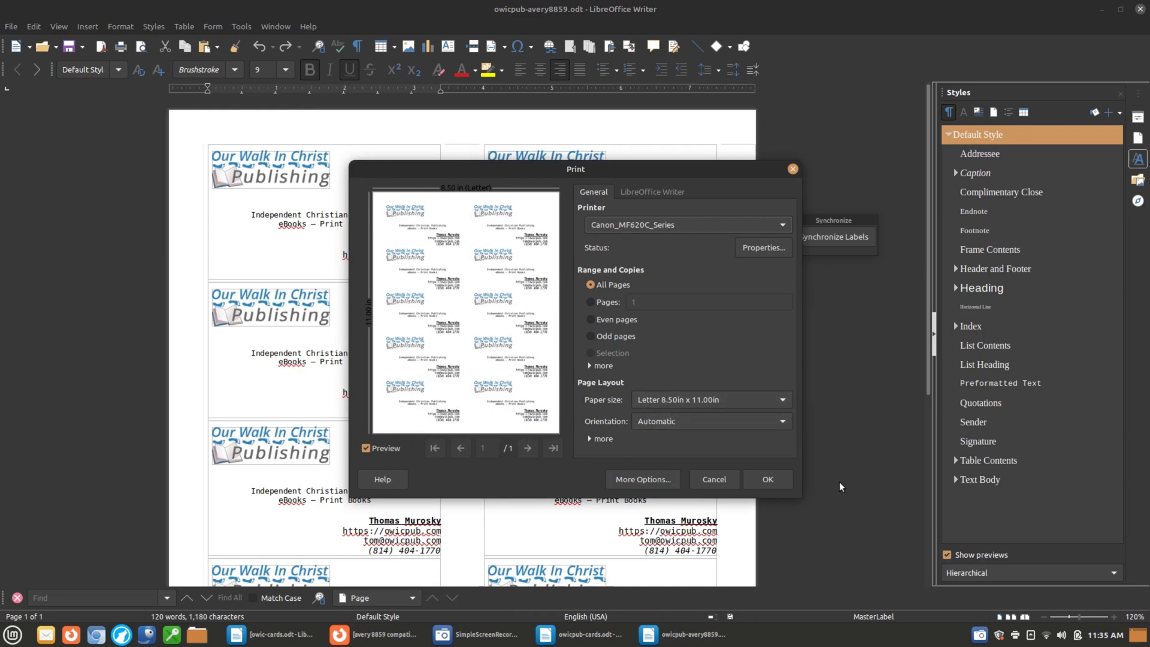
pyautogui.click(772, 479)
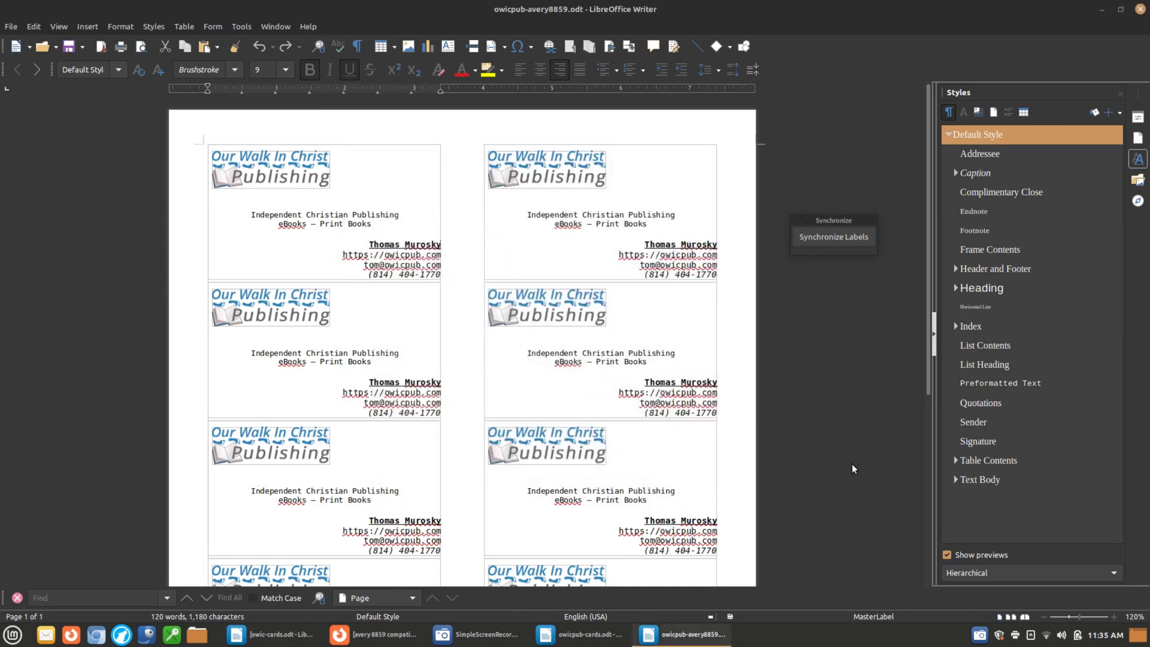